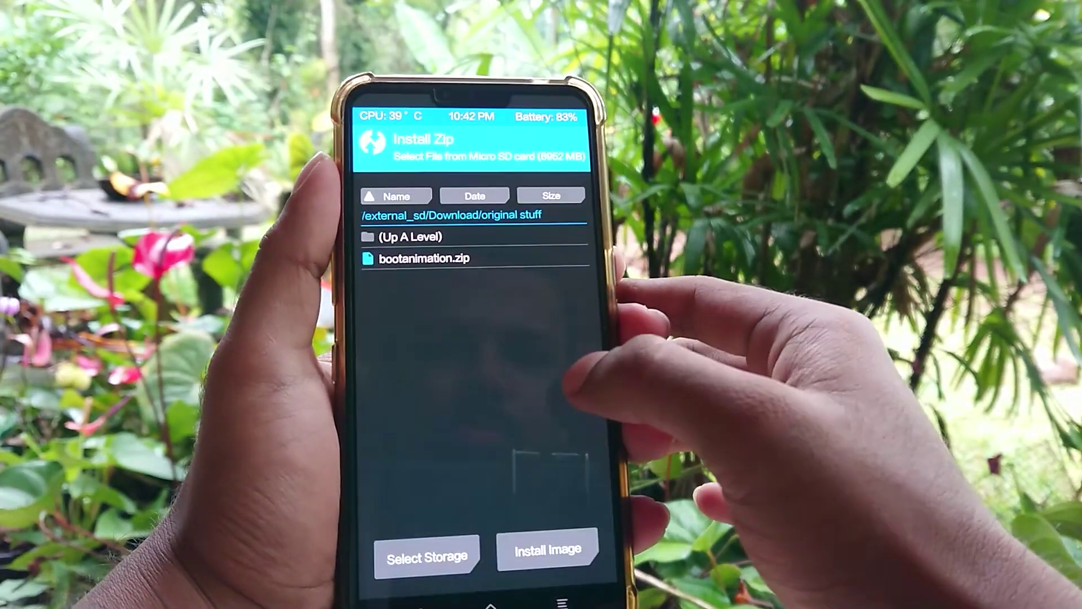
Go up two levels to /external_sd and scroll to its zip files, such as Magisk-24.2.zip.
click(541, 237)
click(541, 237)
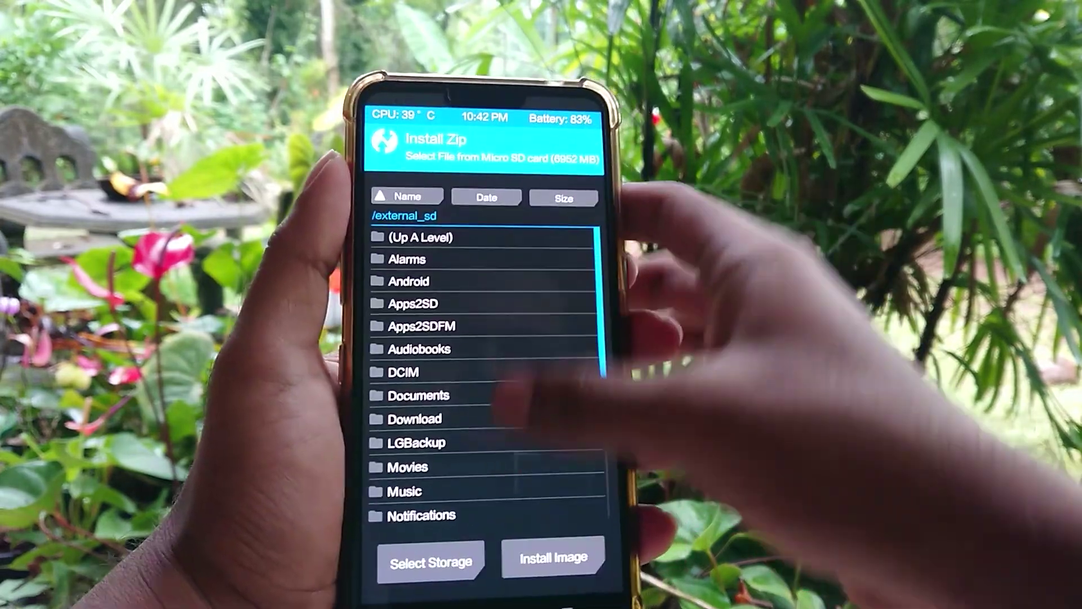
scroll(519, 394, down, 5)
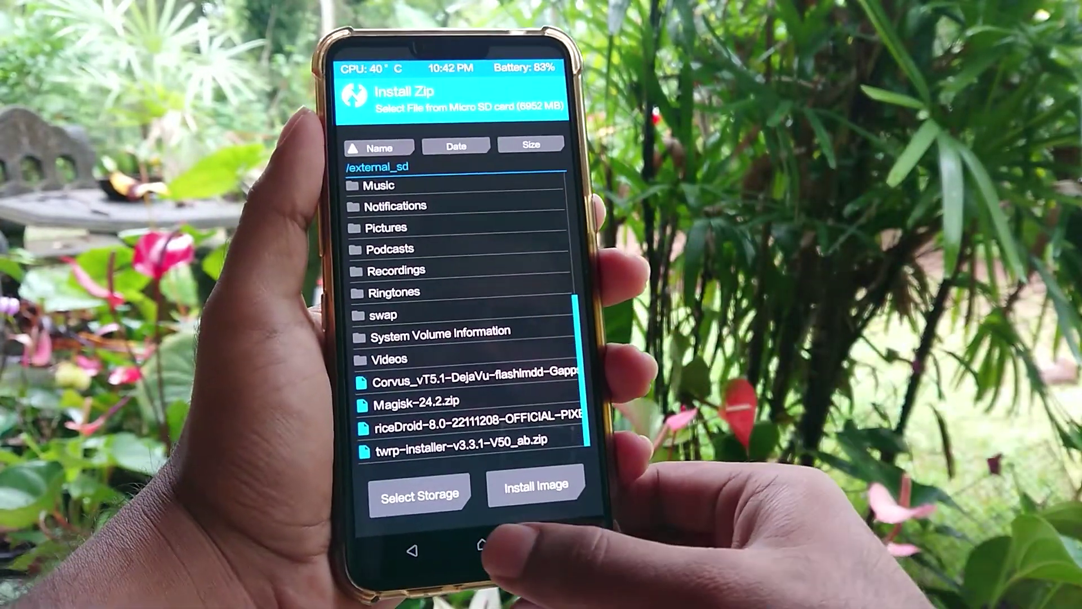
From the TWRP main menu, reboot the phone into System.
click(482, 544)
click(531, 459)
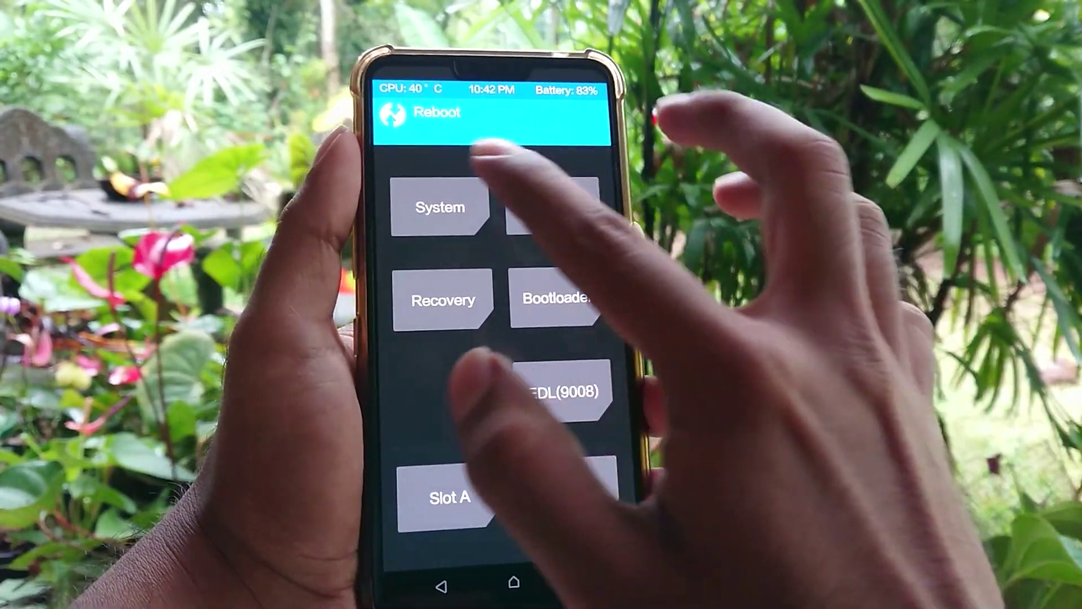
click(425, 207)
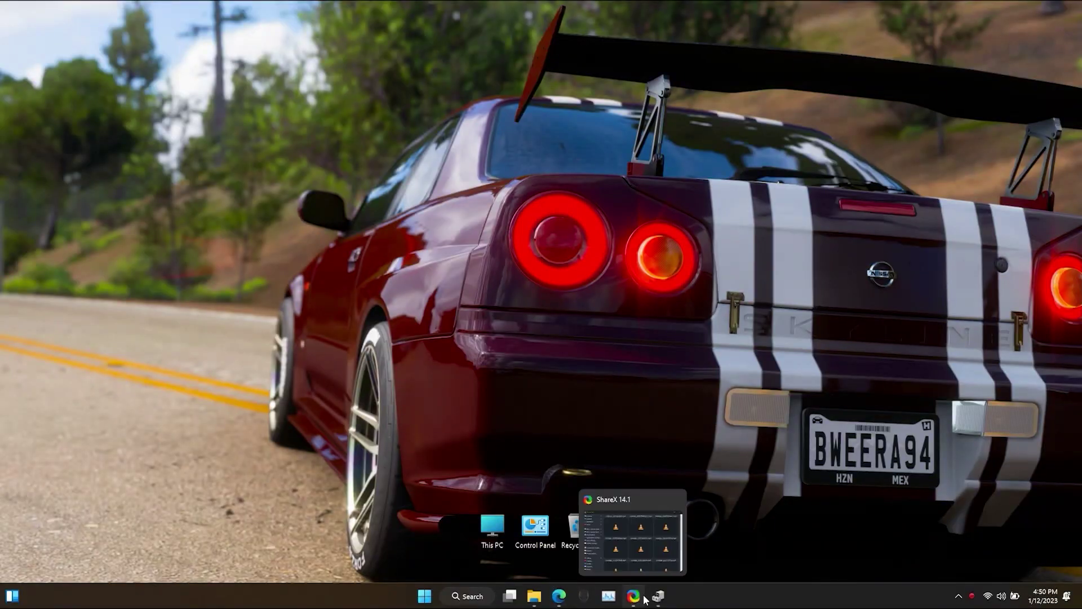
Confirm in Device Manager that Qualcomm HS-USB QDLoader 9008 (COM19) appears under Ports.
click(655, 596)
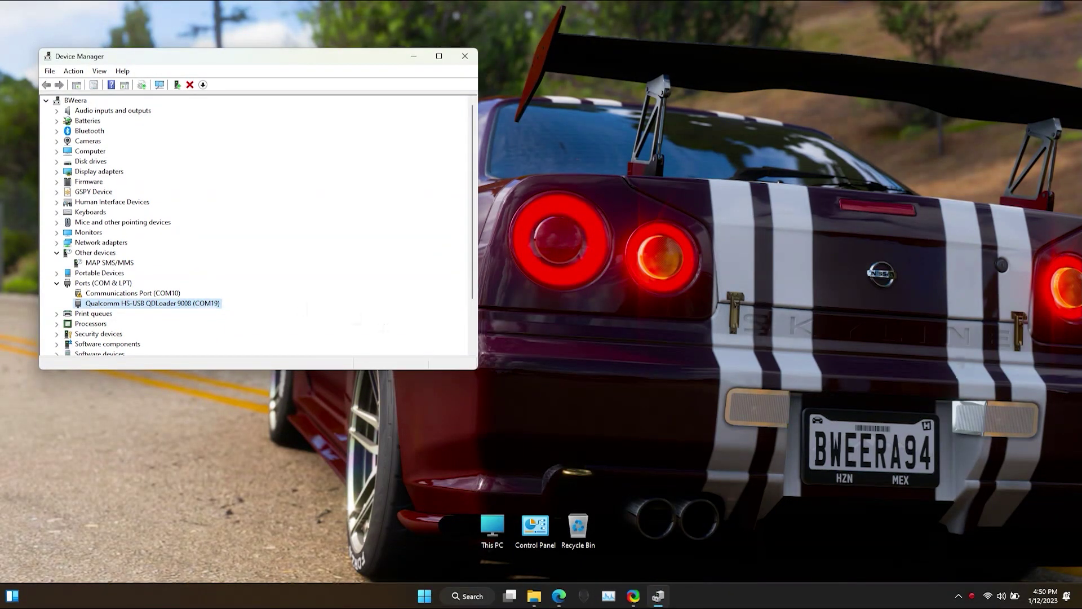
click(626, 580)
click(425, 596)
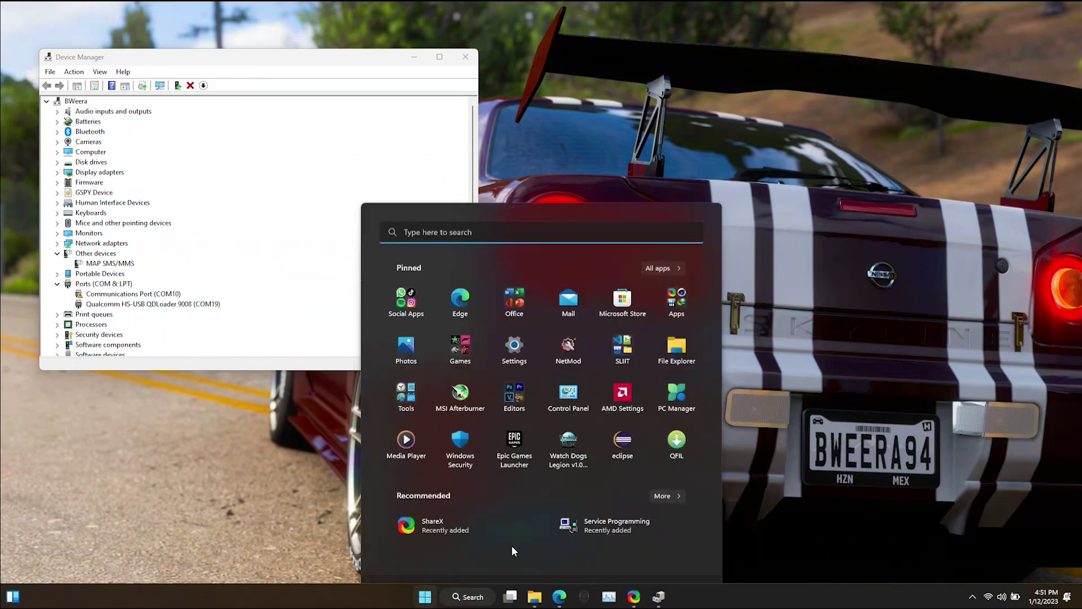
Launch QFIL and select the Qualcomm 9008 port on COM19.
click(680, 418)
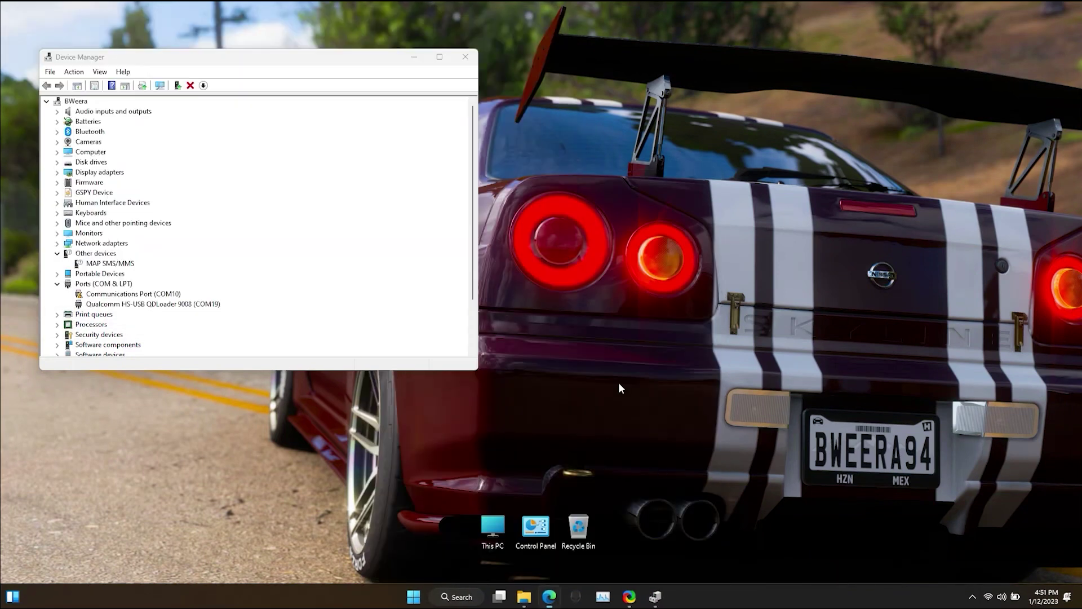
drag(307, 39, 764, 117)
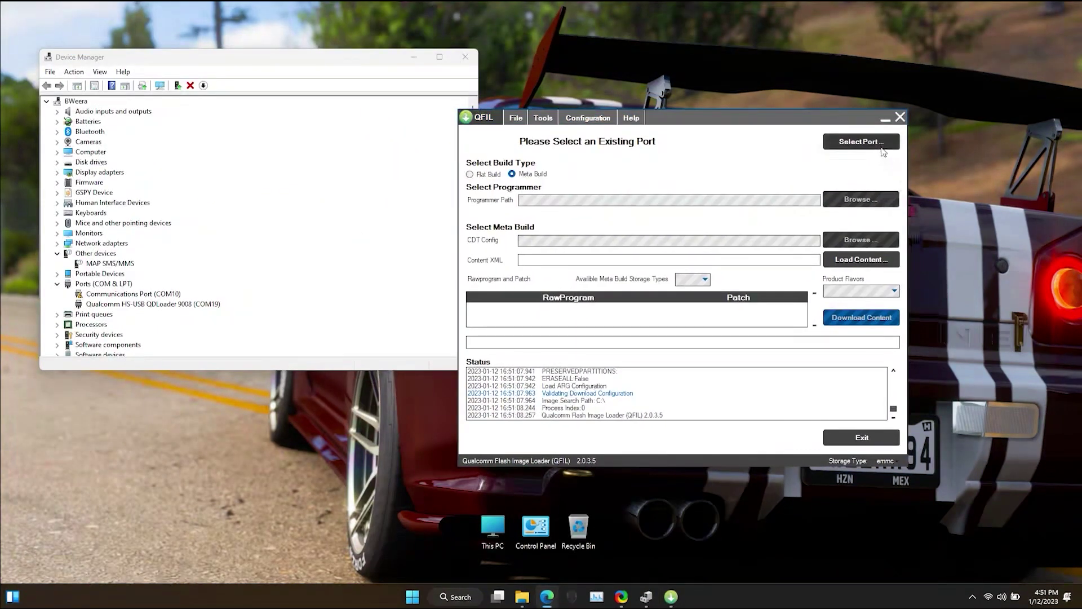
click(874, 144)
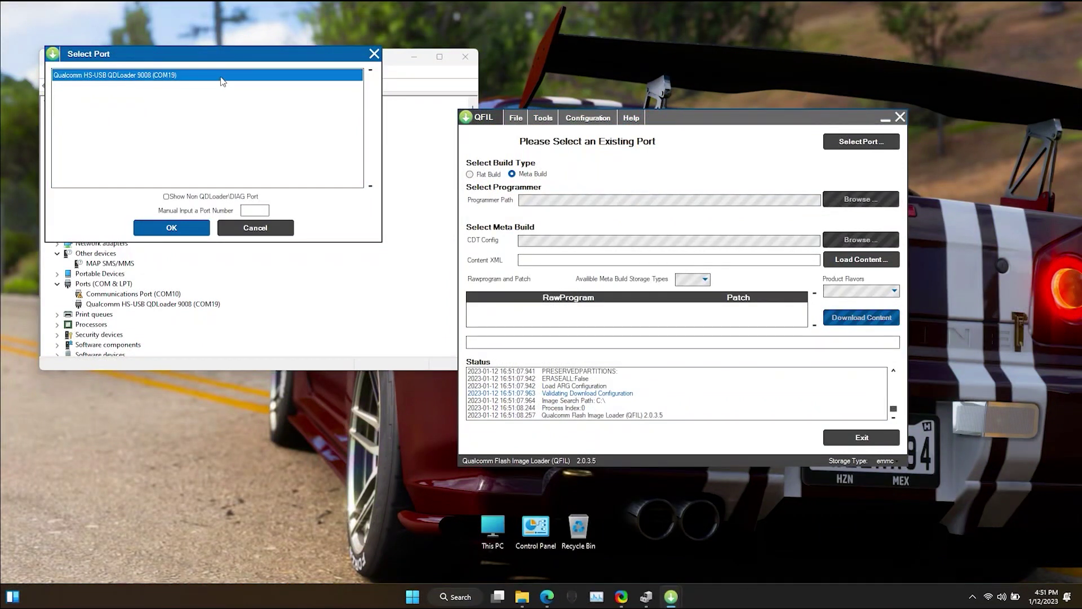
click(183, 229)
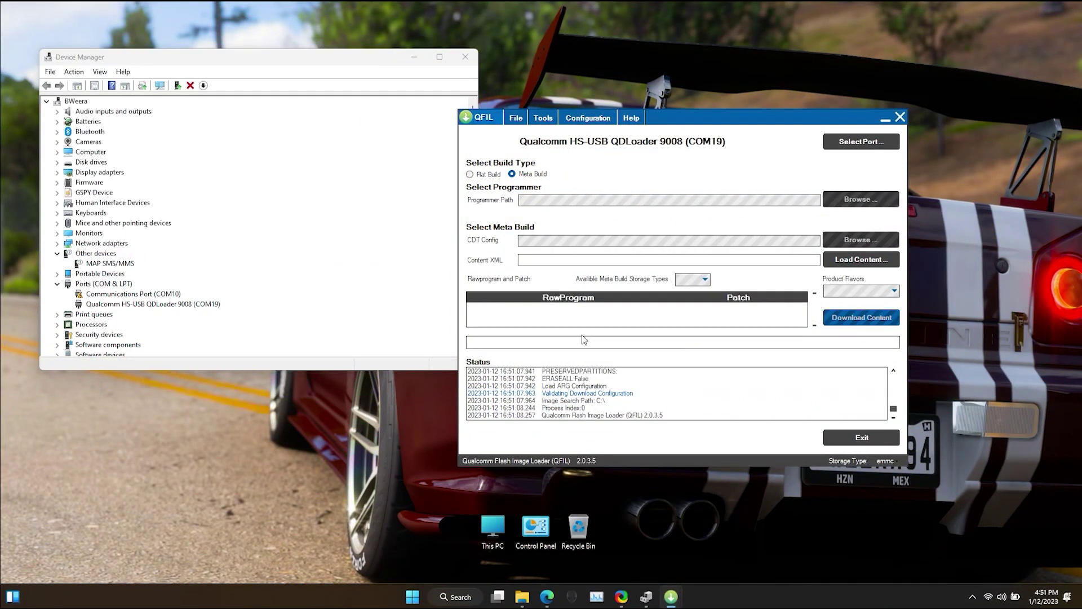
Choose Flat Build, load prog_ufs_firehose_sm8150_lge.elf from lg bl unlock, and set storage to ufs.
click(481, 176)
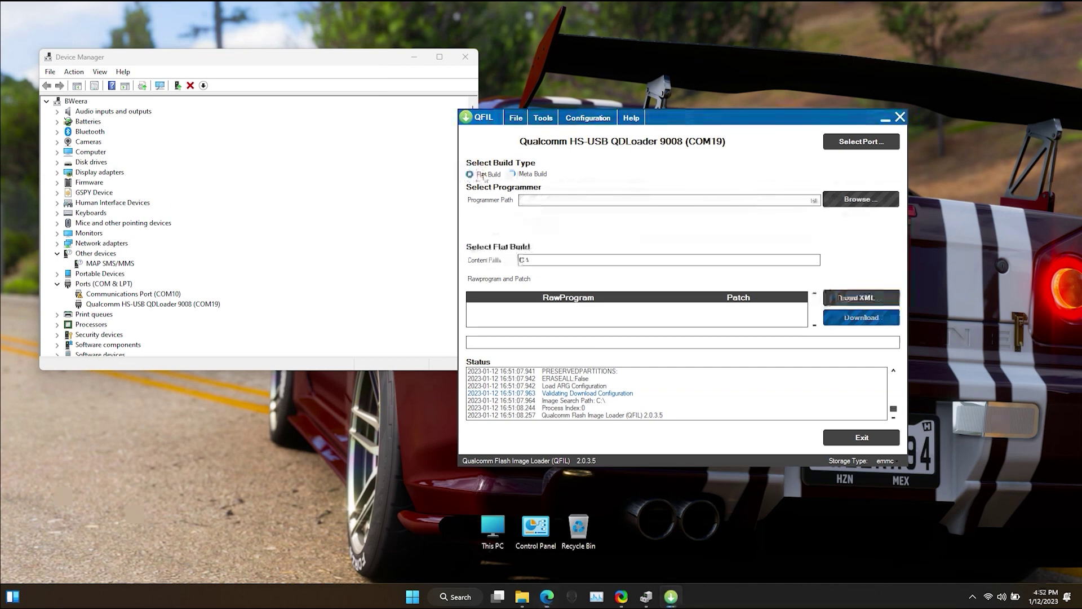
click(856, 199)
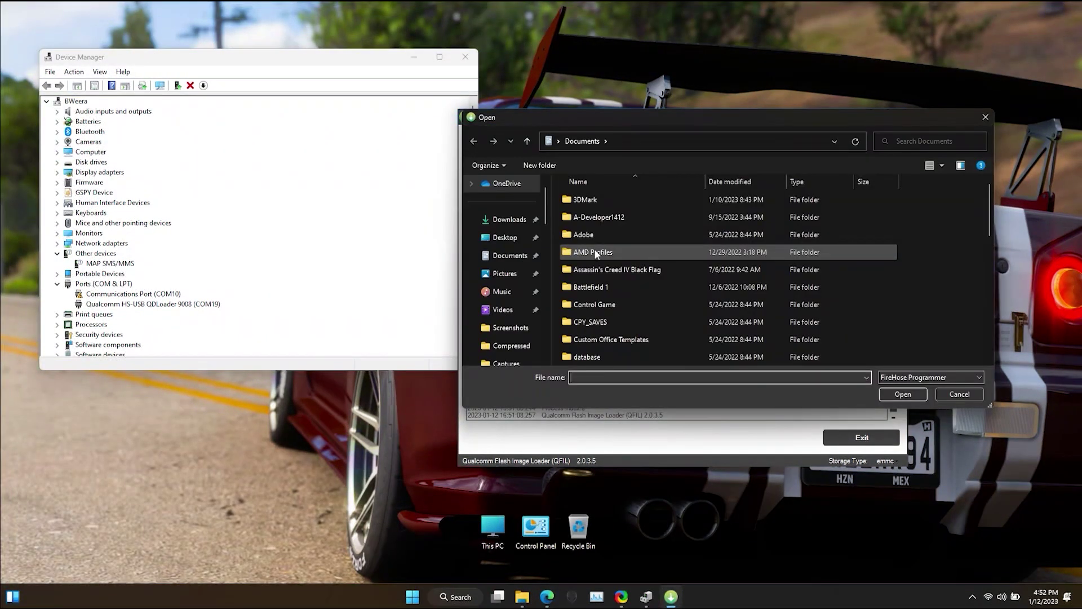
click(512, 220)
double_click(609, 211)
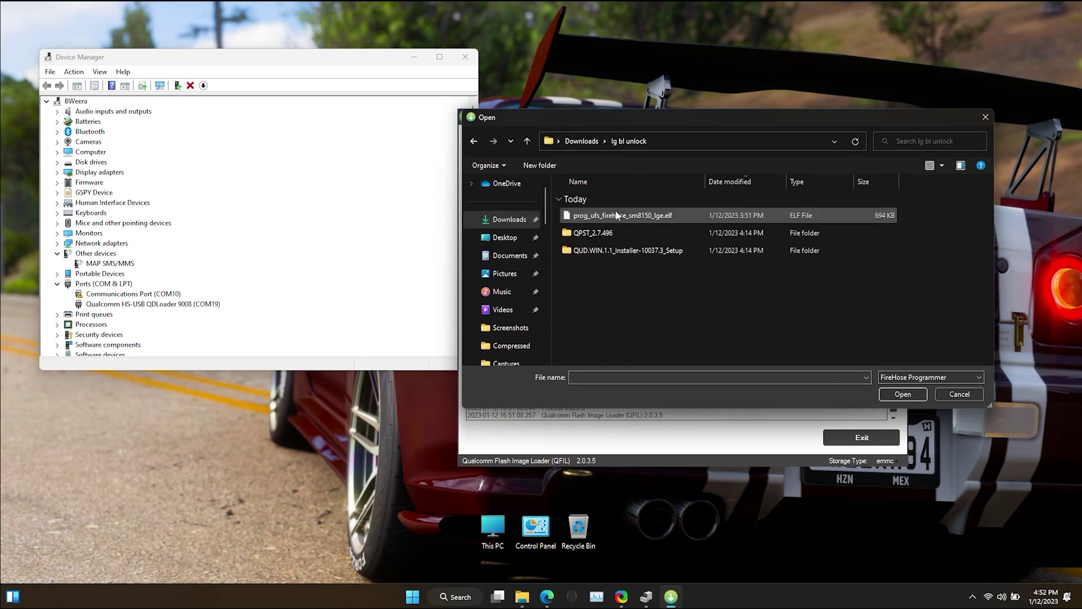
click(664, 213)
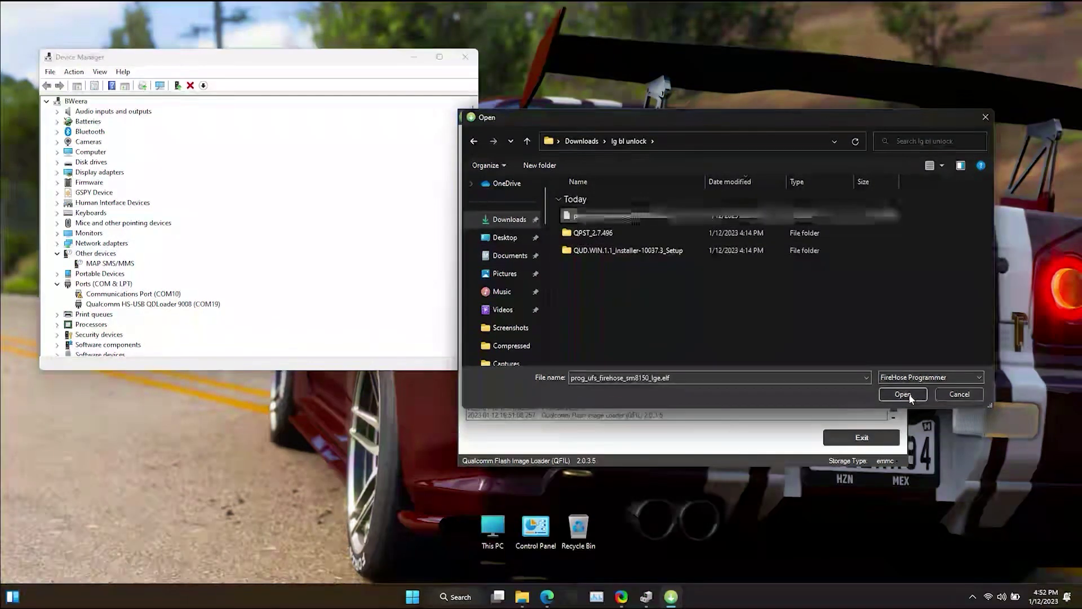
click(902, 394)
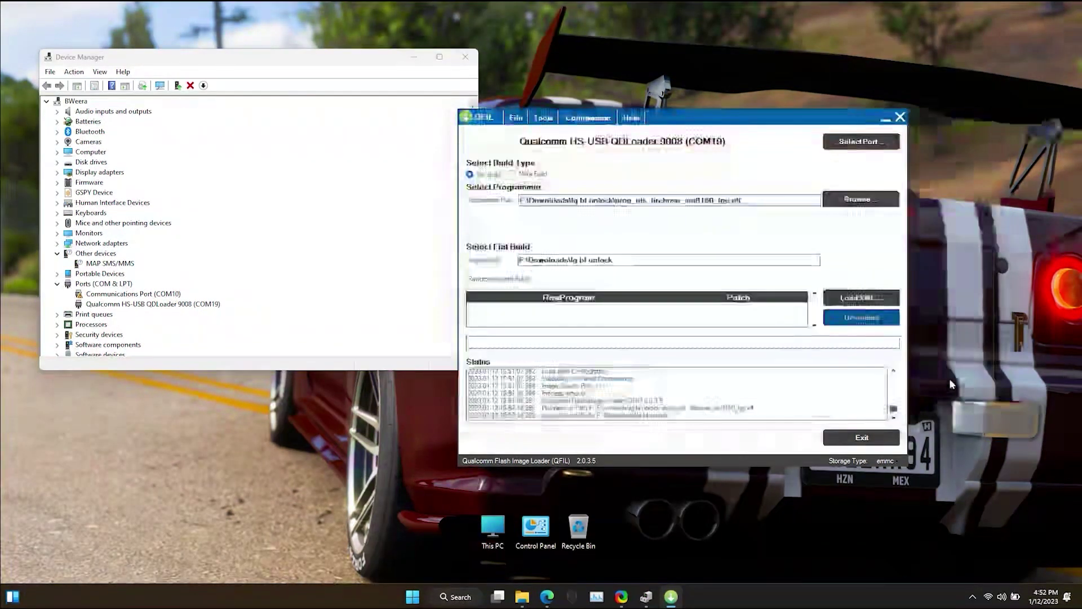
click(890, 461)
click(901, 412)
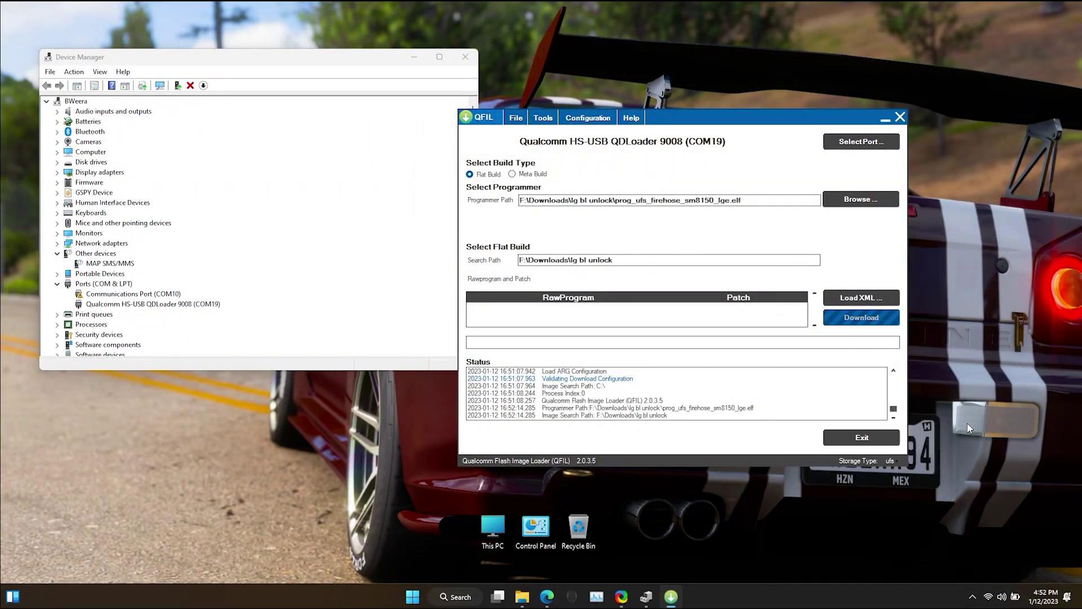
click(545, 118)
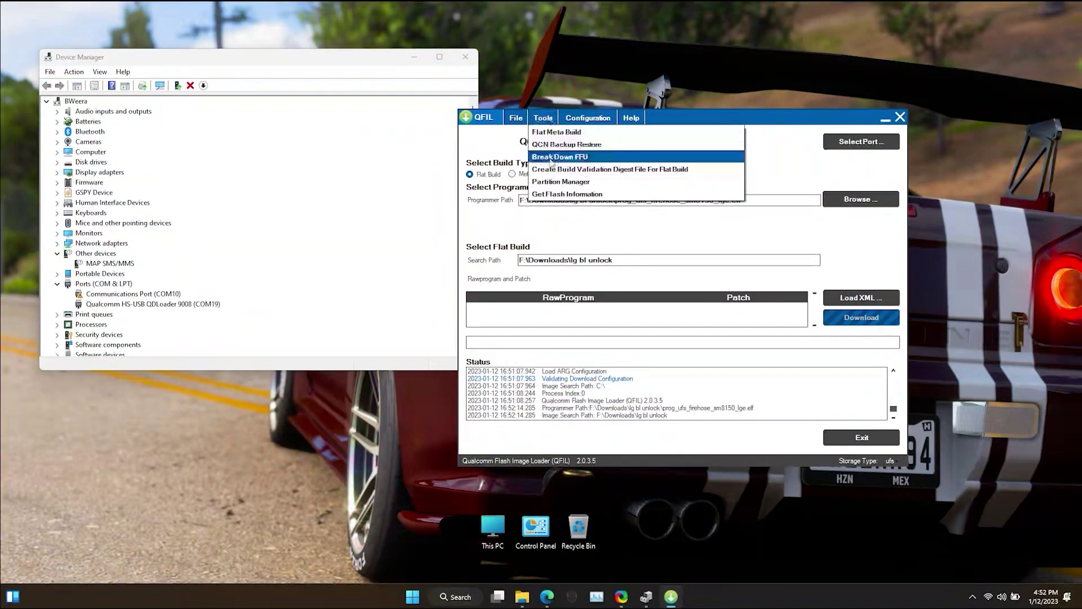
Open the Partition Manager and read the abl_a partition's data to a backup file.
click(560, 182)
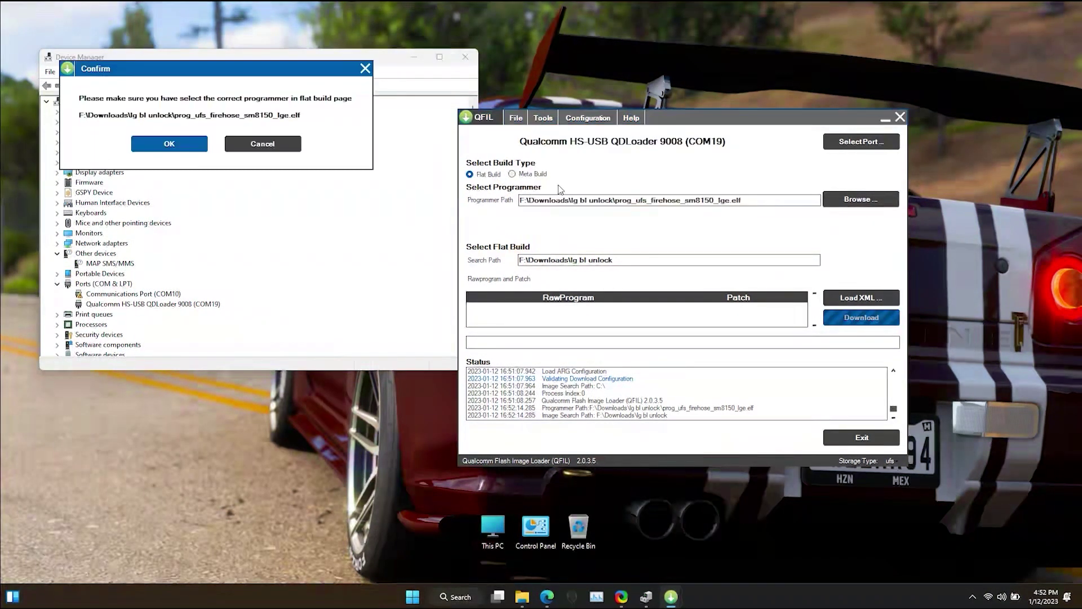
click(169, 145)
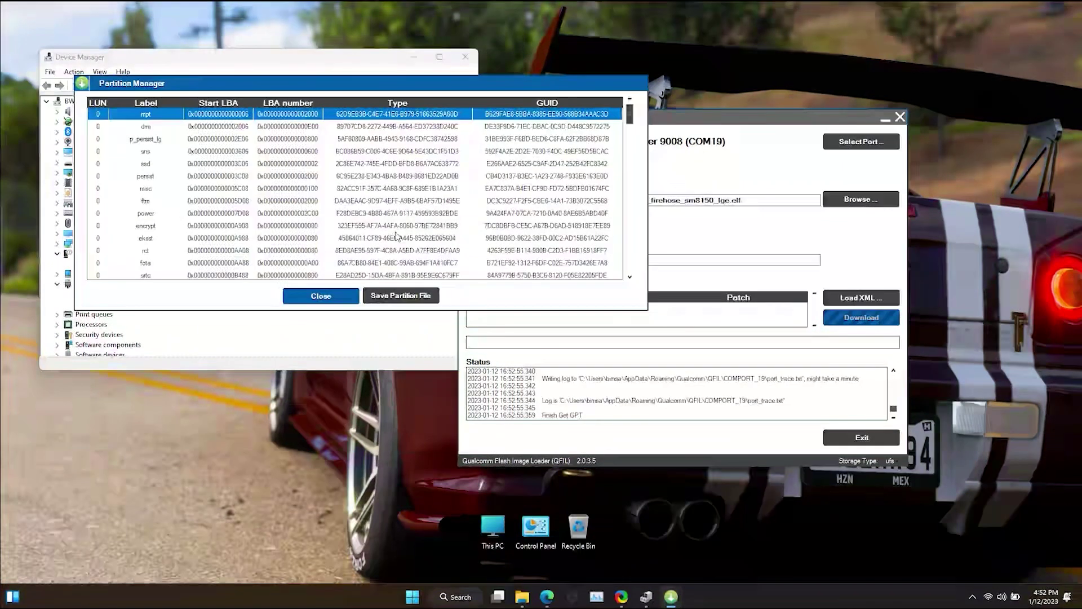
scroll(153, 156, down, 15)
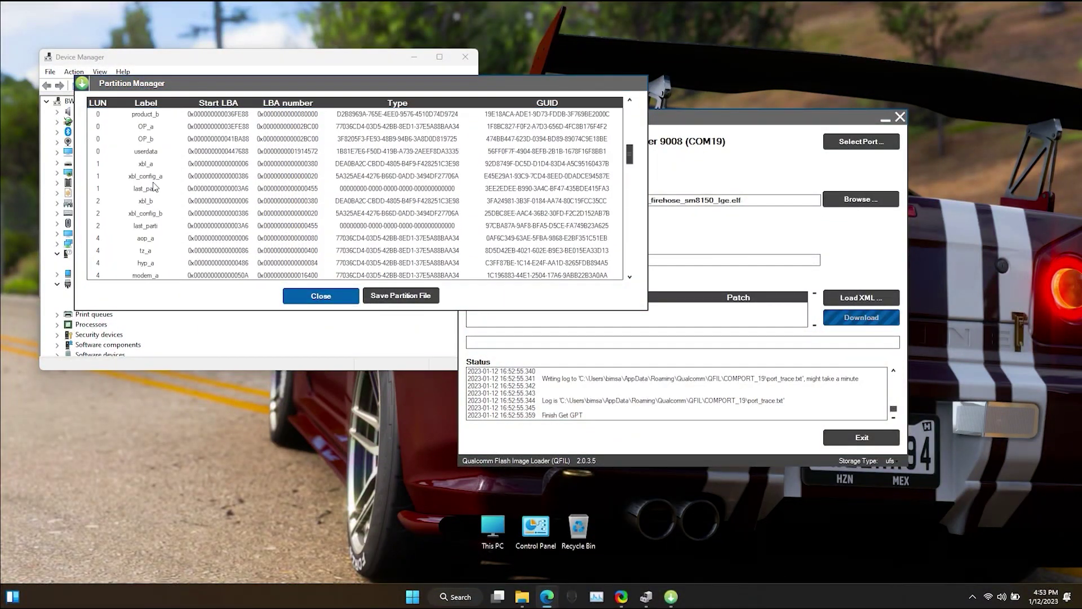
click(153, 156)
right_click(153, 157)
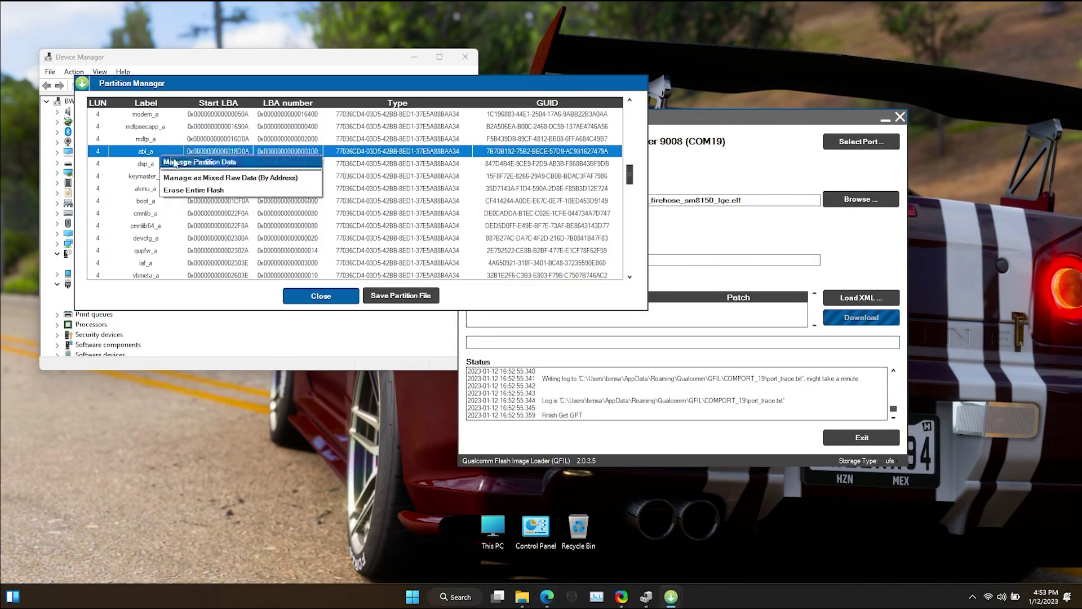
click(186, 162)
click(887, 261)
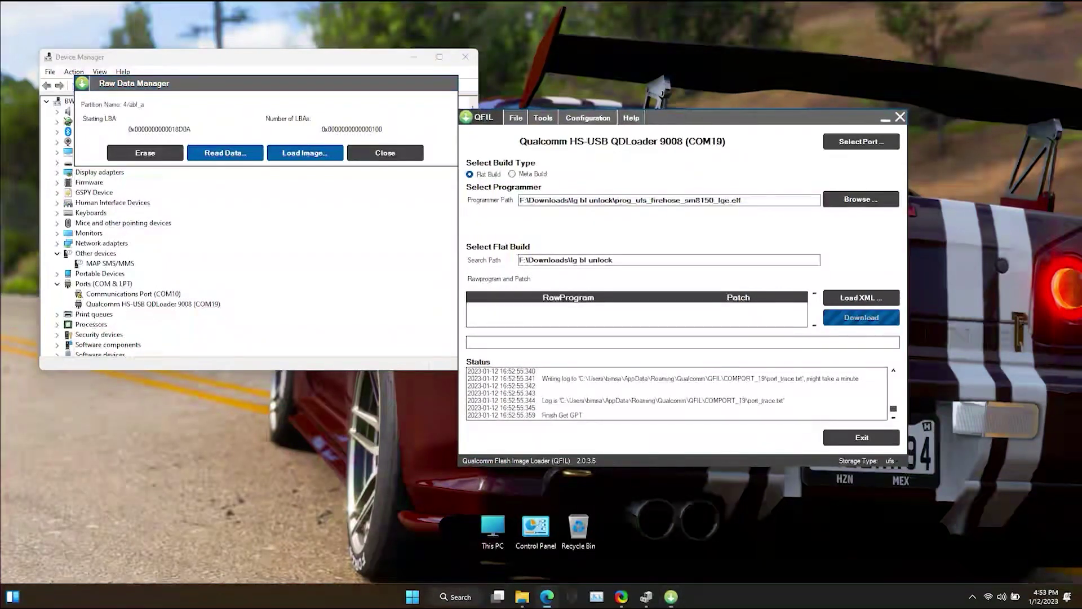
click(230, 154)
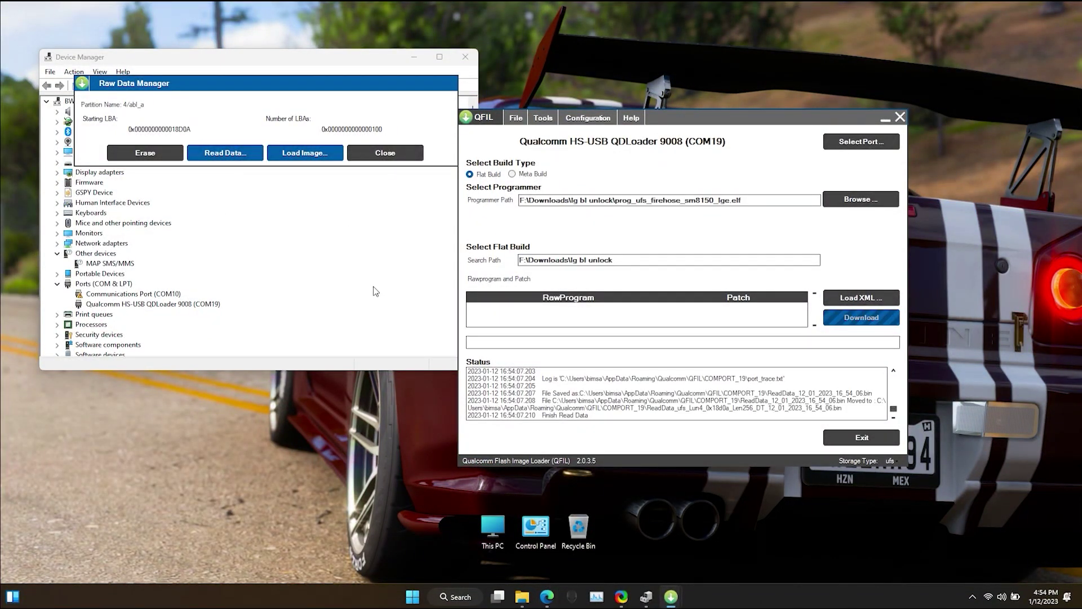
click(385, 153)
Read the abl_b partition's data to a backup file the same way.
scroll(155, 168, down, 10)
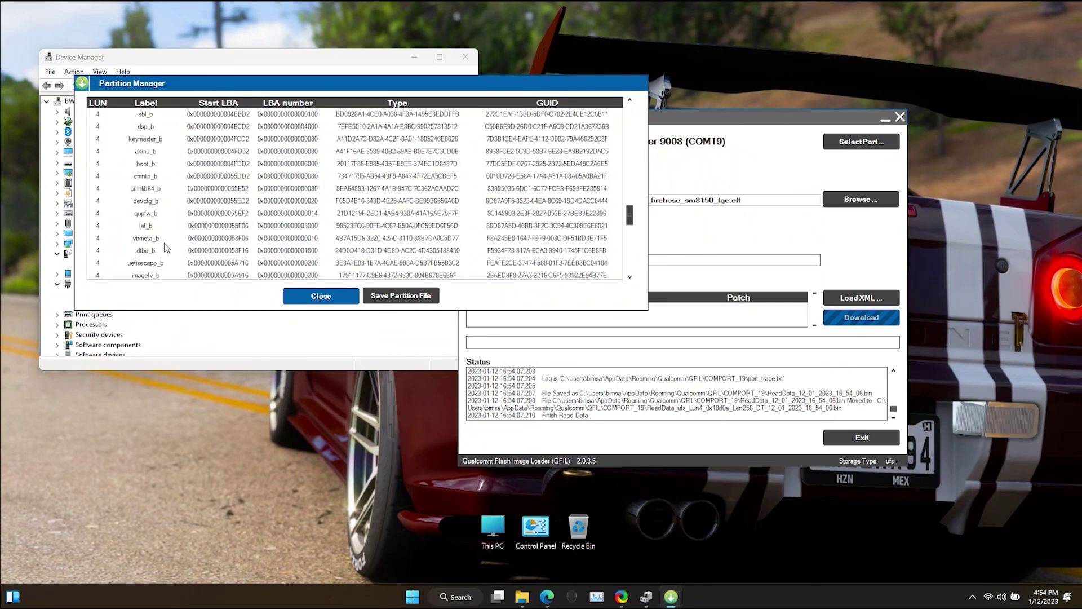
click(147, 227)
right_click(147, 227)
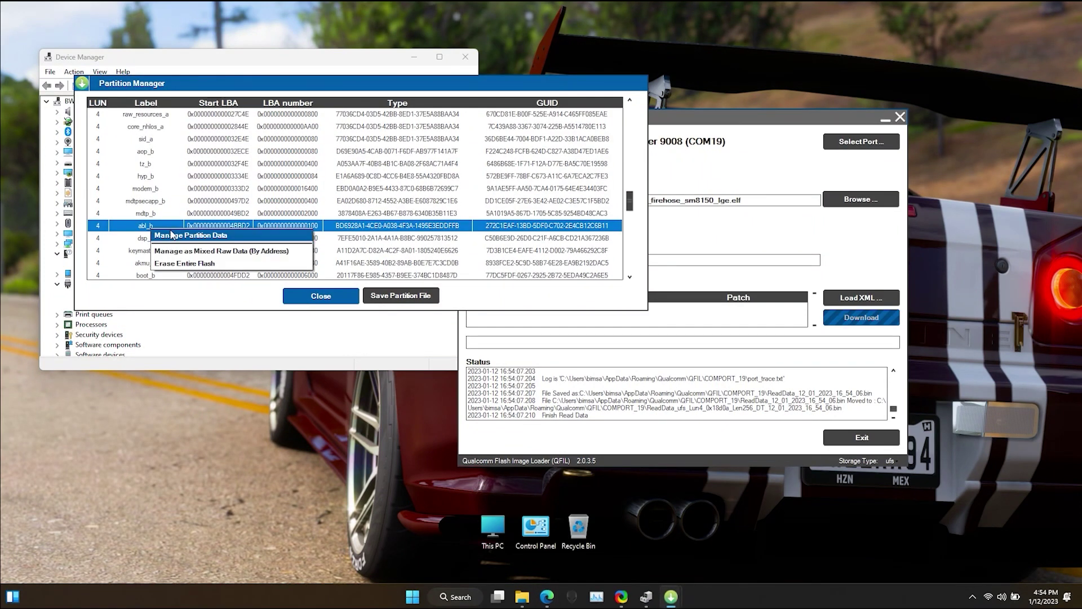
click(169, 234)
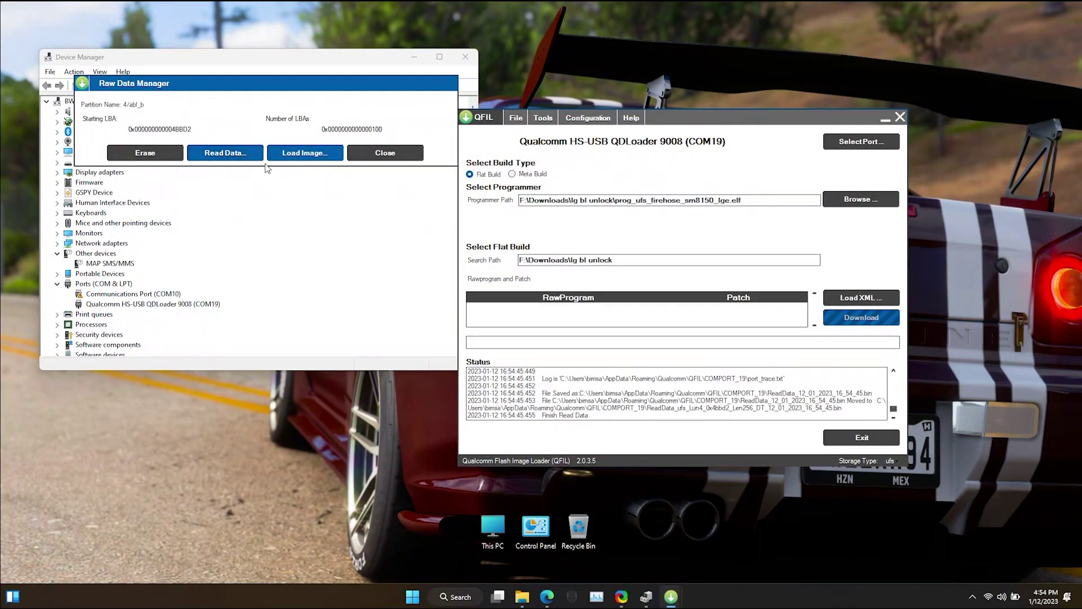
click(386, 153)
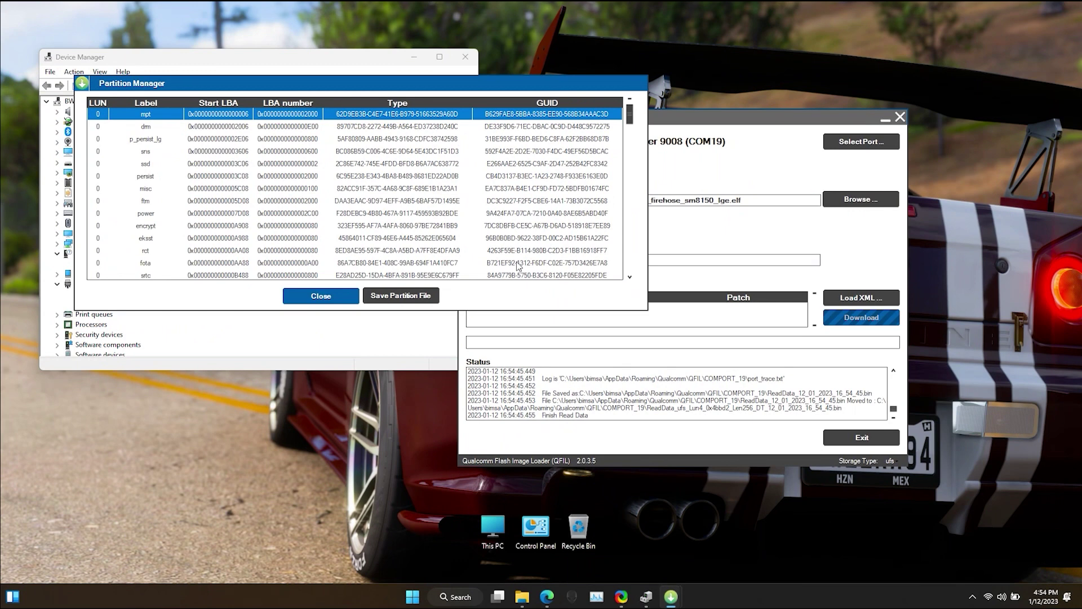
In a new Explorer tab, browse from Local Disk (C:) through Users to your profile's AppData folder.
mouse_move(522, 596)
click(546, 526)
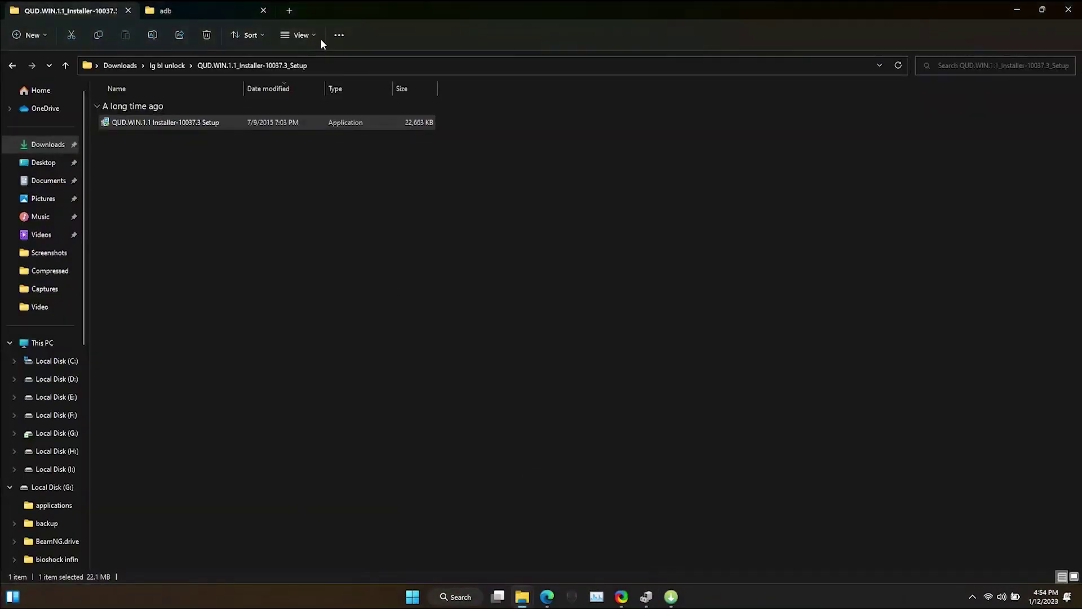
key(ctrl+t)
click(40, 342)
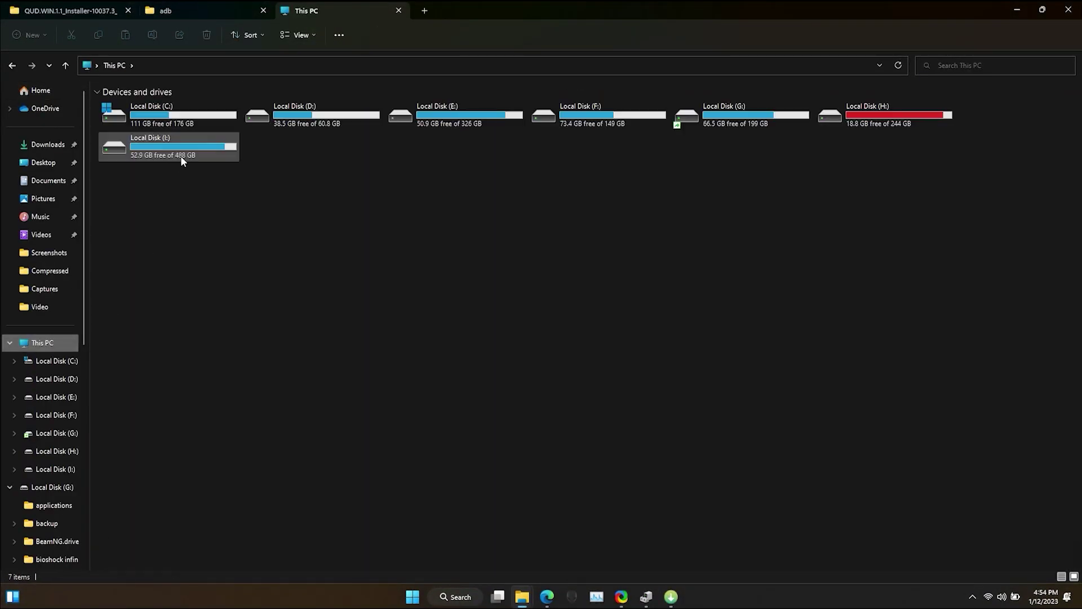
double_click(198, 113)
double_click(194, 331)
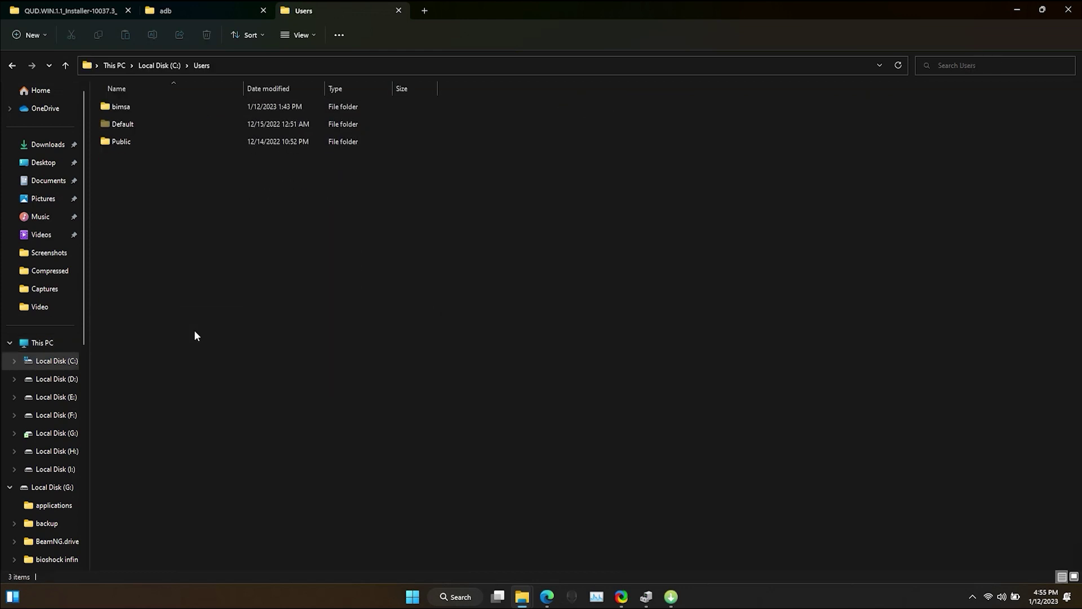
double_click(199, 107)
double_click(198, 174)
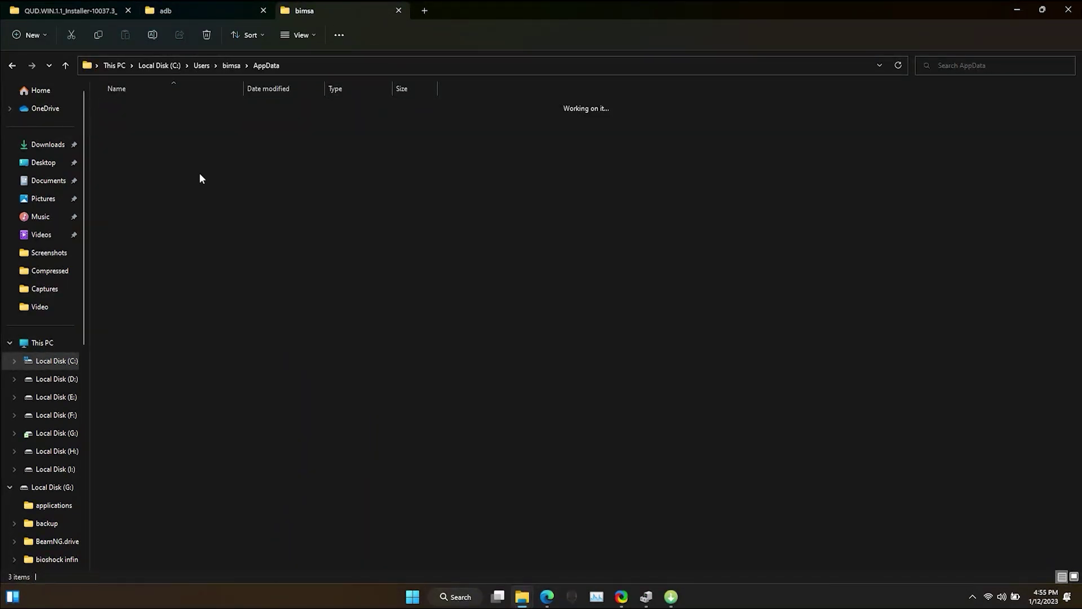
Show hidden items, then open Roaming\Qualcomm\QFIL\COMPORT_19.
click(297, 36)
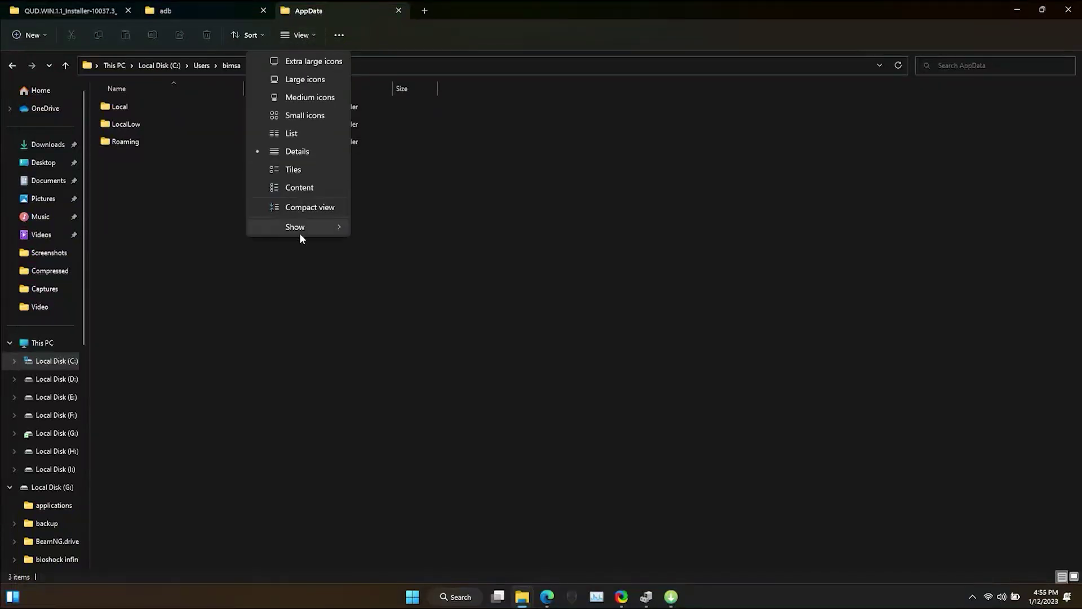
mouse_move(299, 227)
click(246, 336)
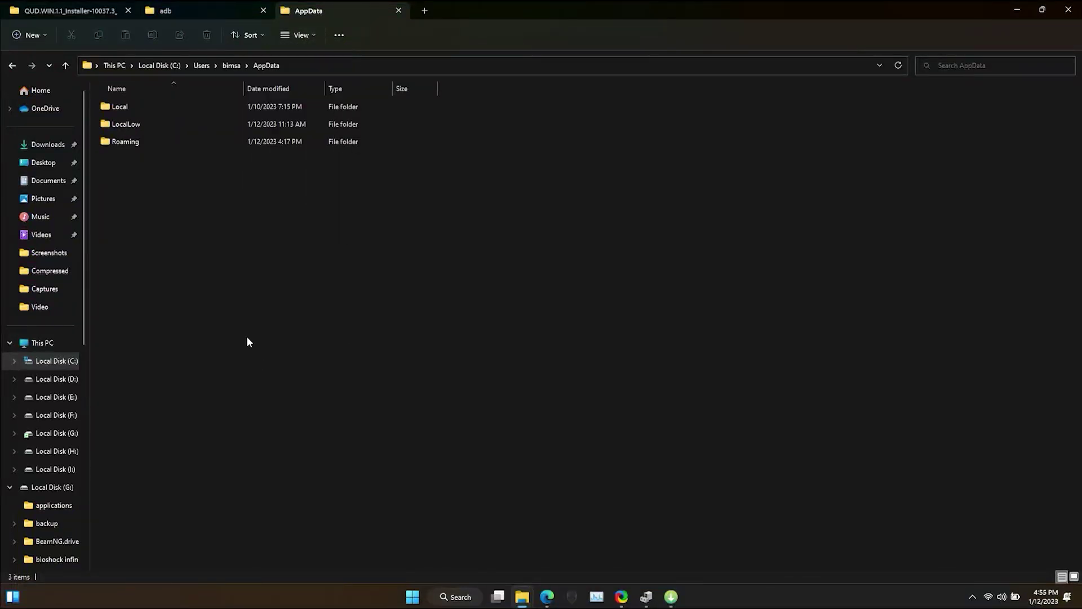
double_click(234, 141)
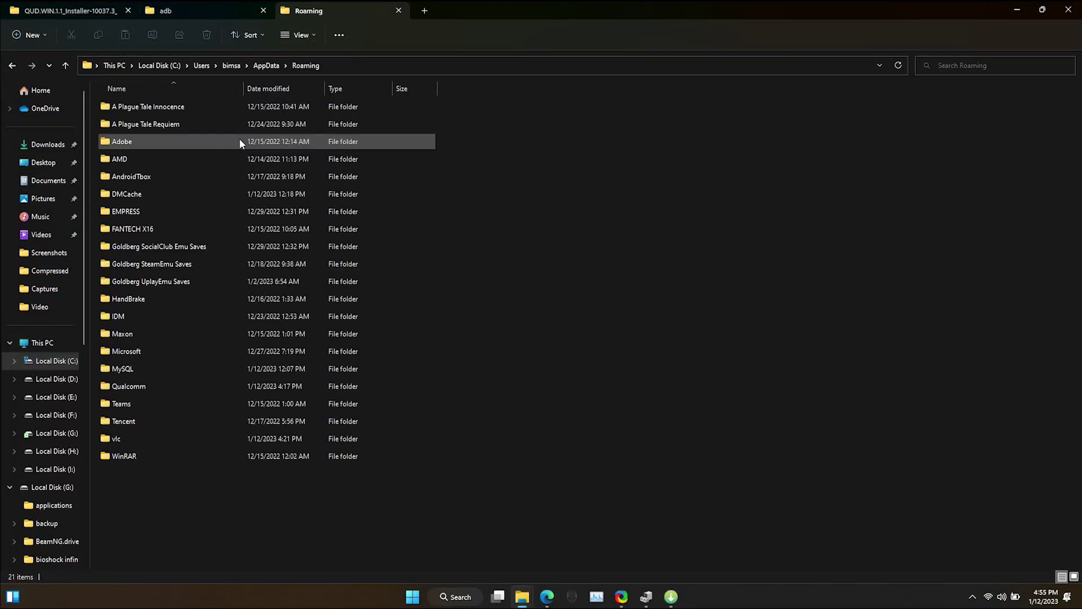
double_click(160, 385)
double_click(161, 111)
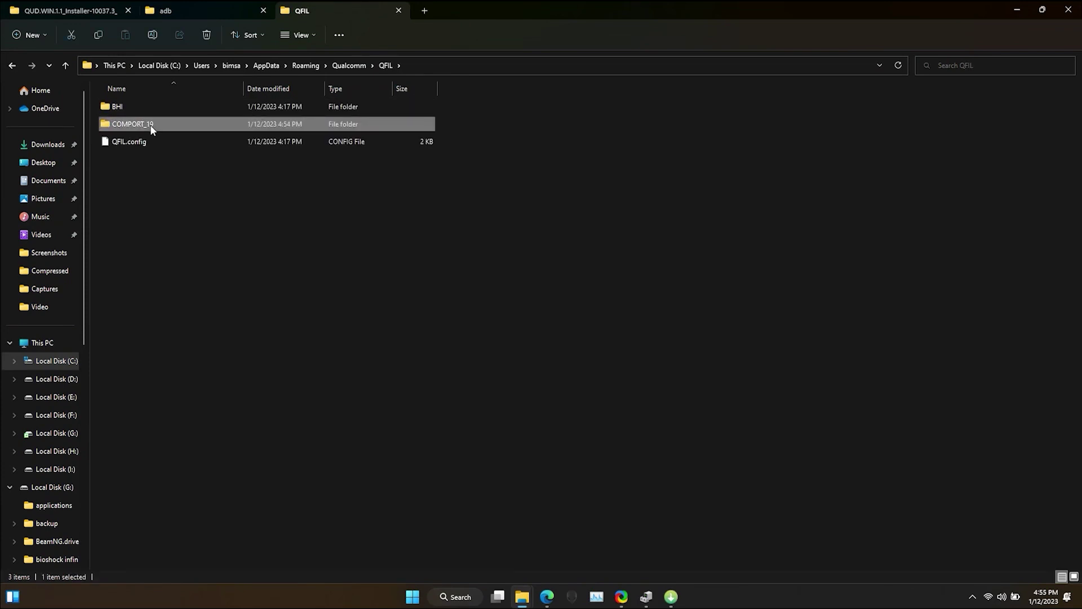
double_click(150, 124)
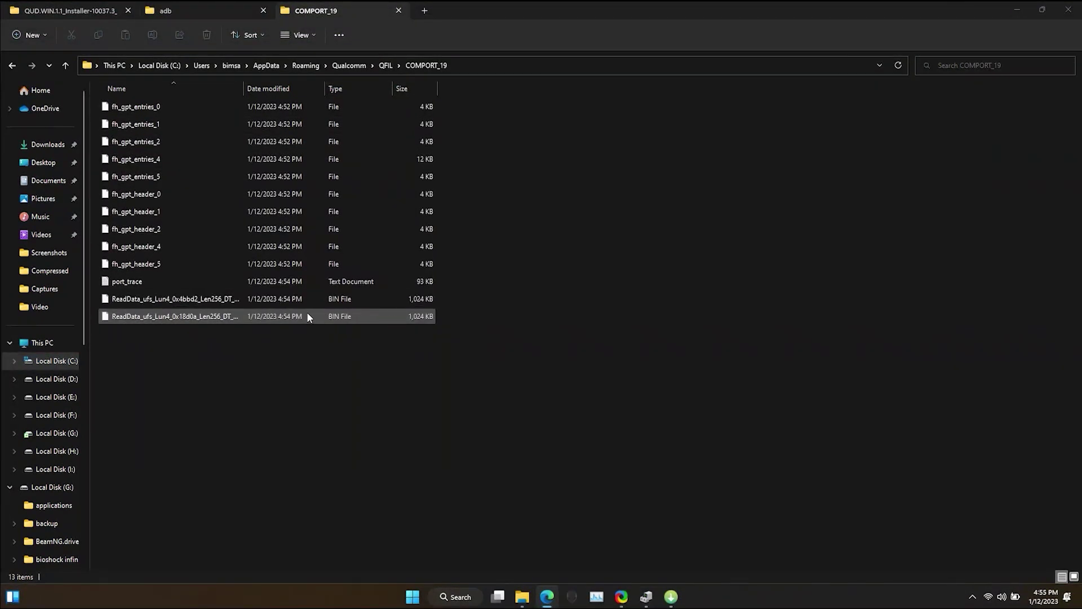
Sort by date modified and check the properties of both ReadData dump files.
click(283, 88)
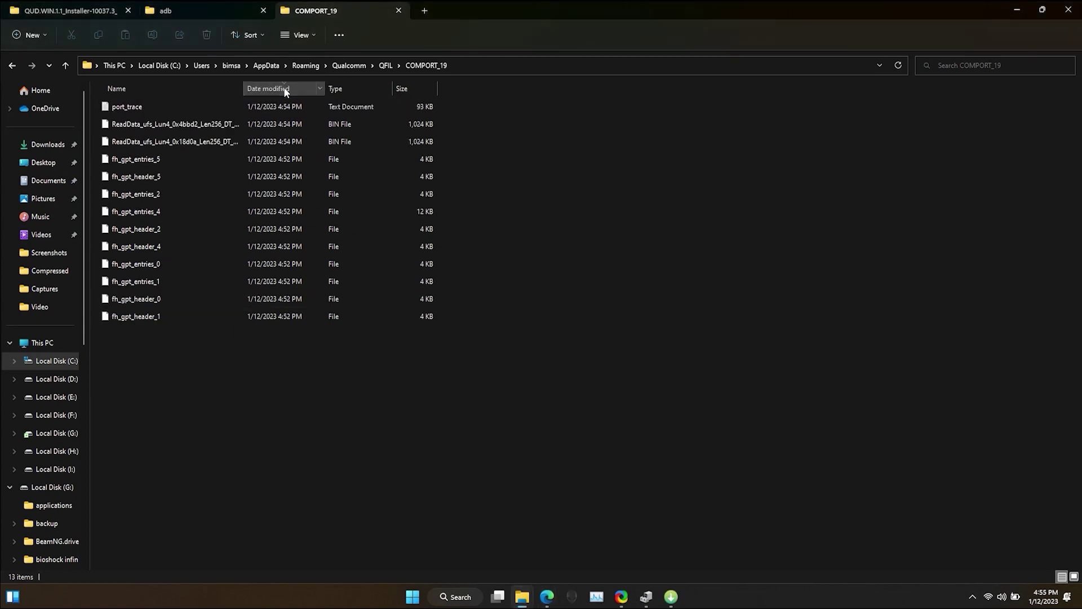
right_click(276, 123)
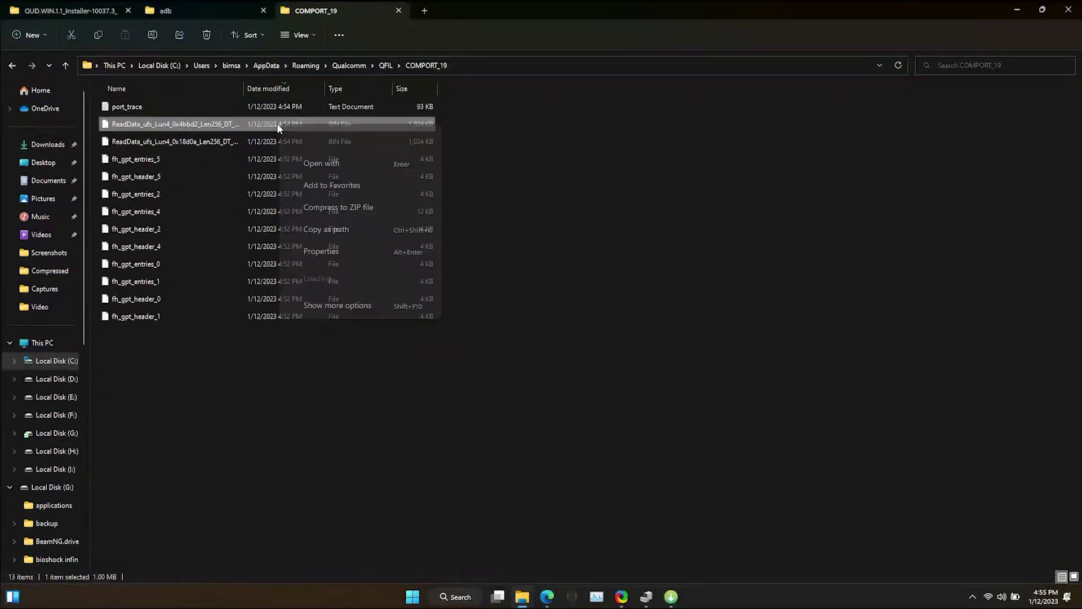
click(349, 236)
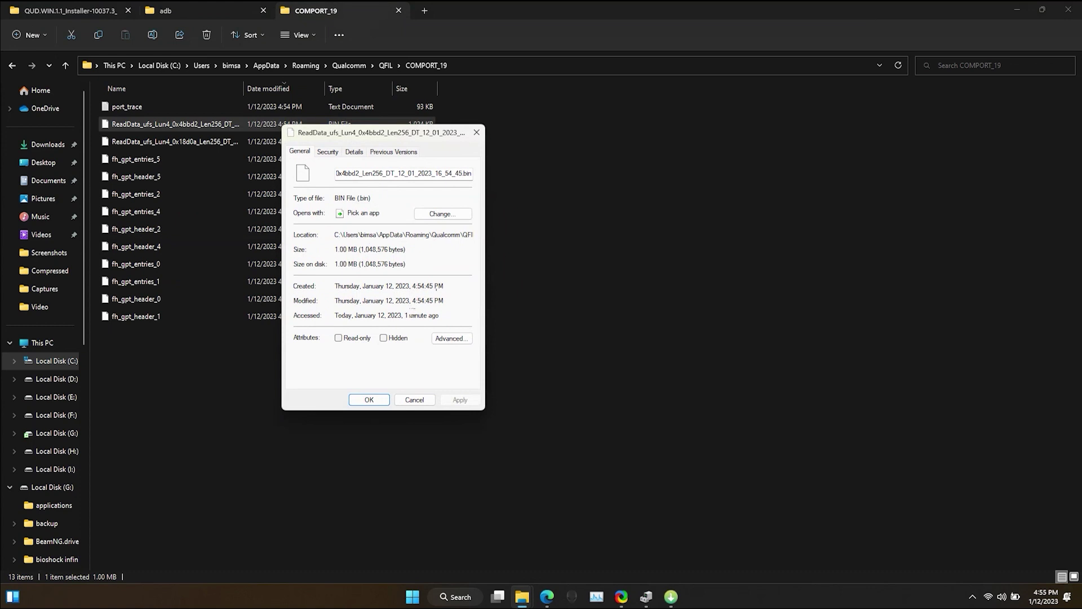
click(476, 133)
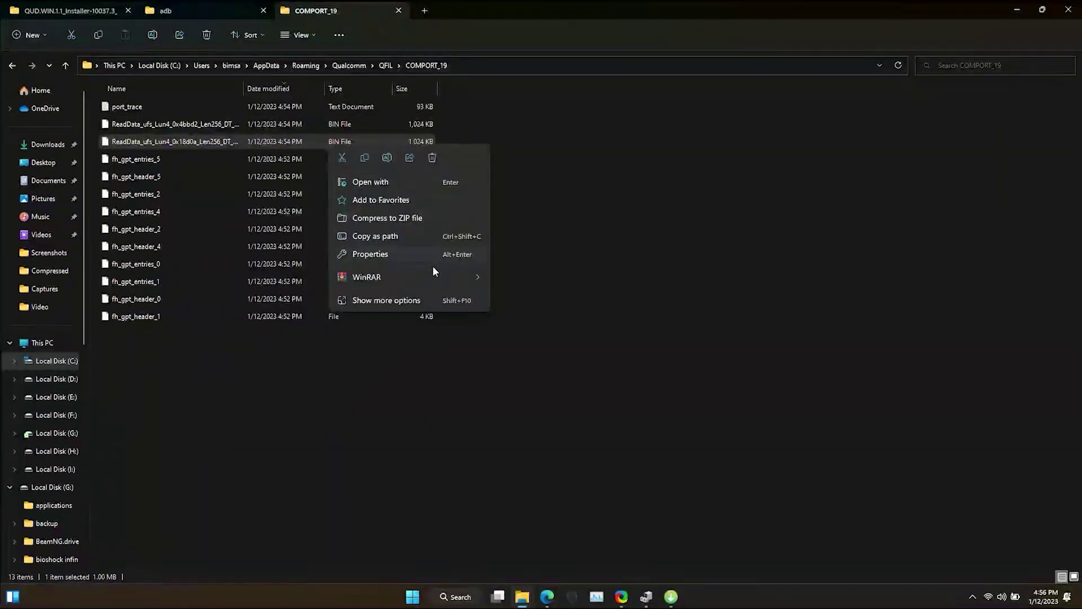
click(439, 254)
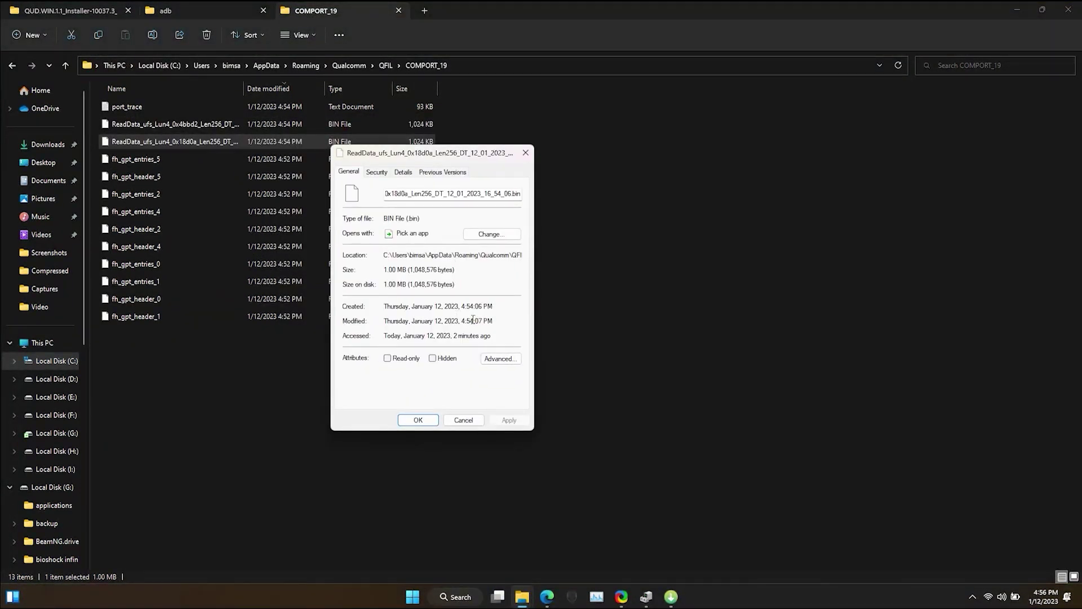
click(524, 156)
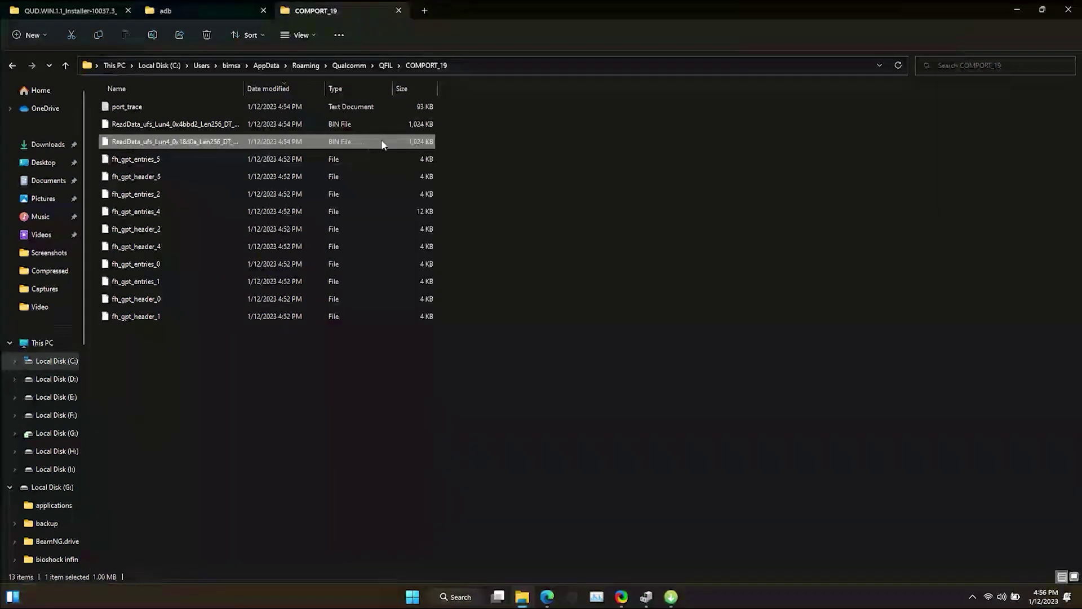
Rename one dump to abl_a.bin and begin renaming the other to abl_b.
click(203, 145)
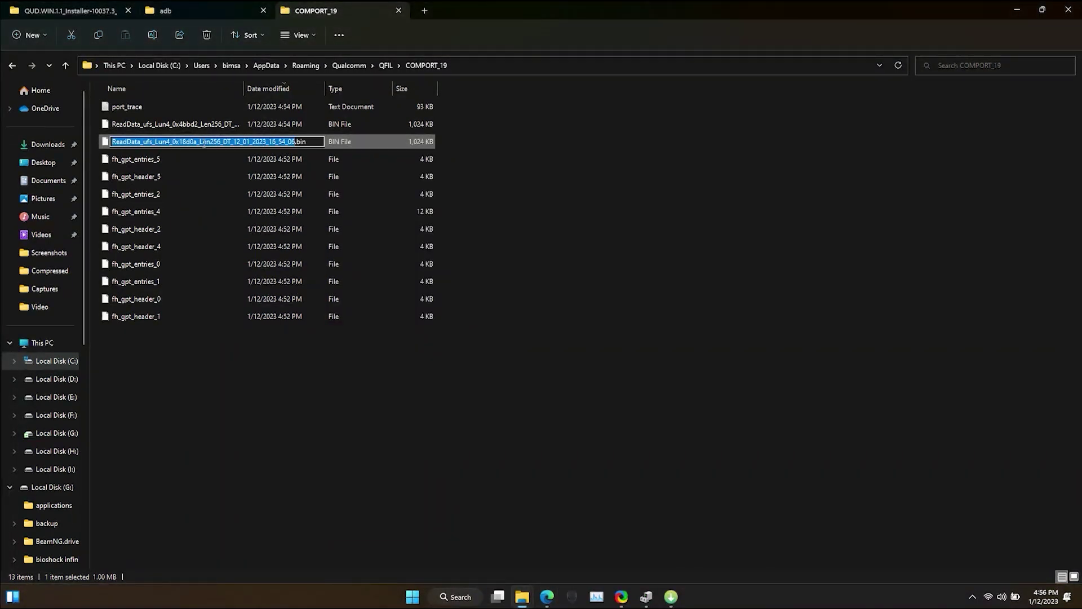
text(abl_a)
key(Return)
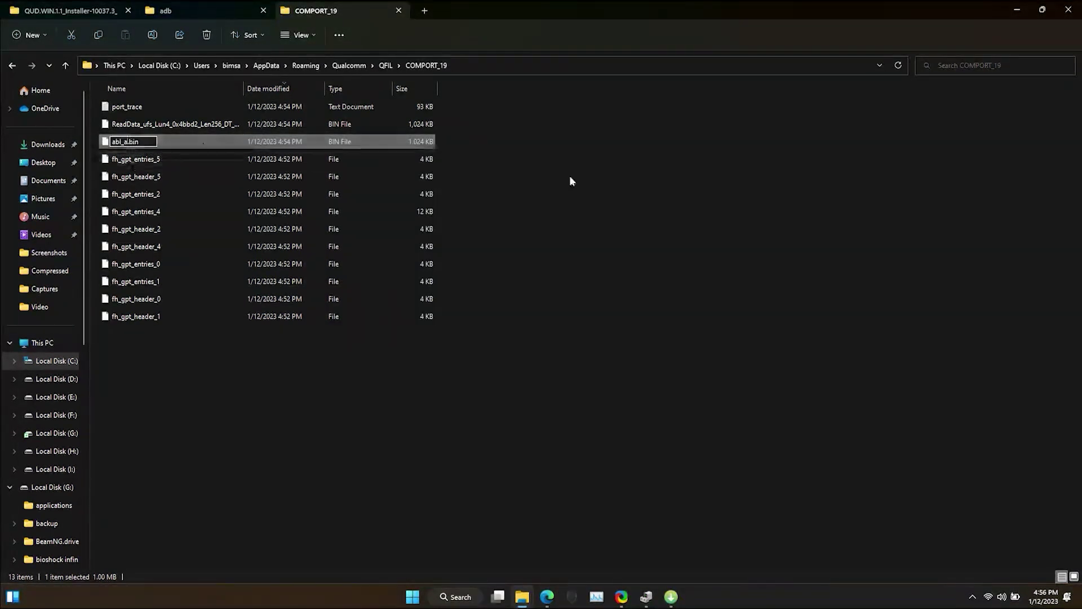
click(128, 124)
click(128, 124)
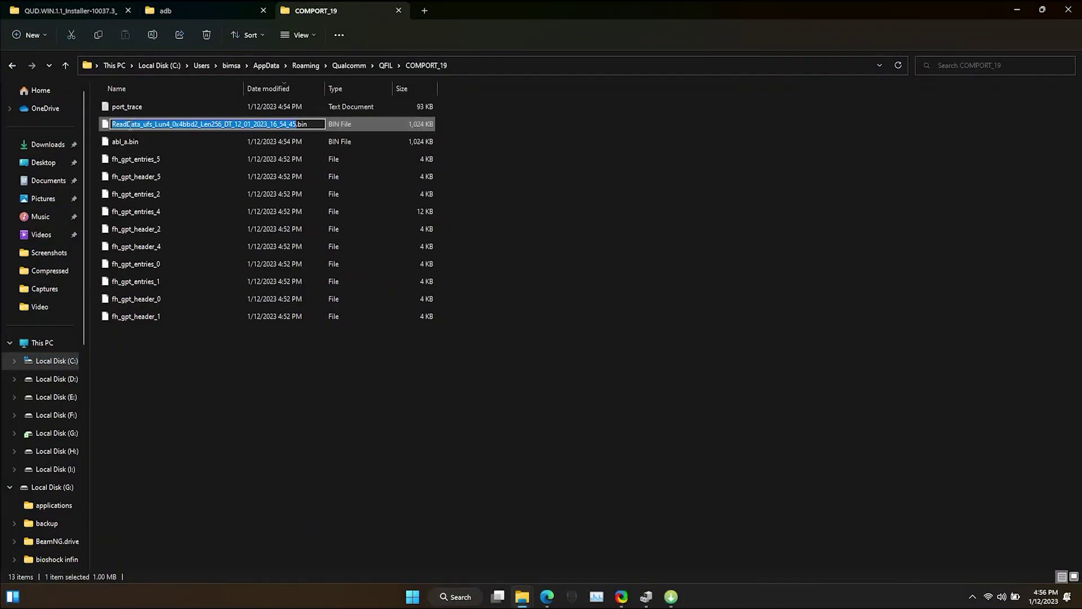
text(abl_b)
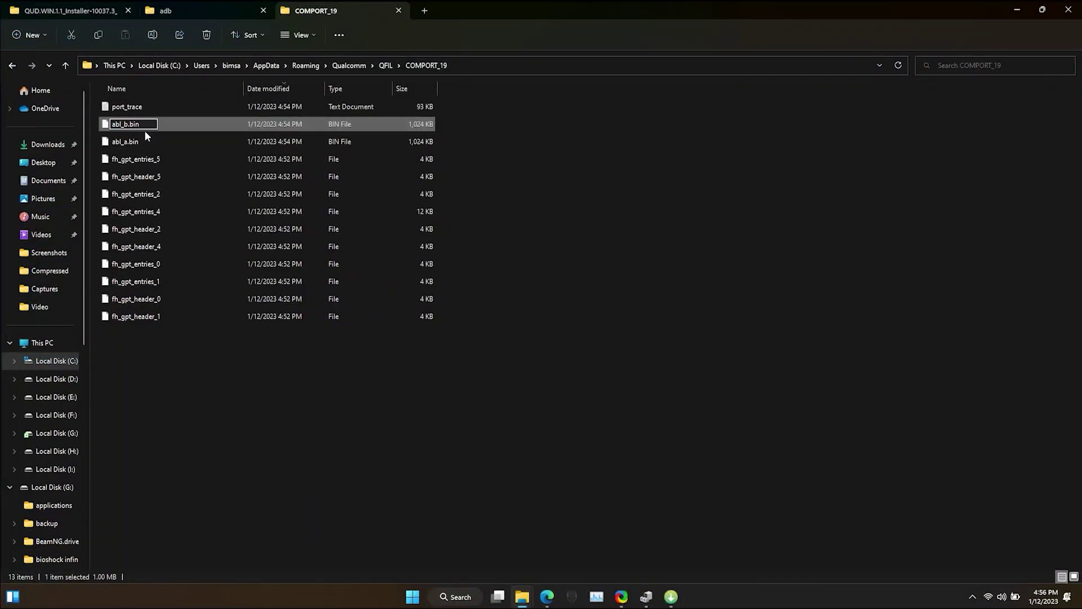
Finish naming the second file abl_b.bin and copy both abl files.
click(210, 363)
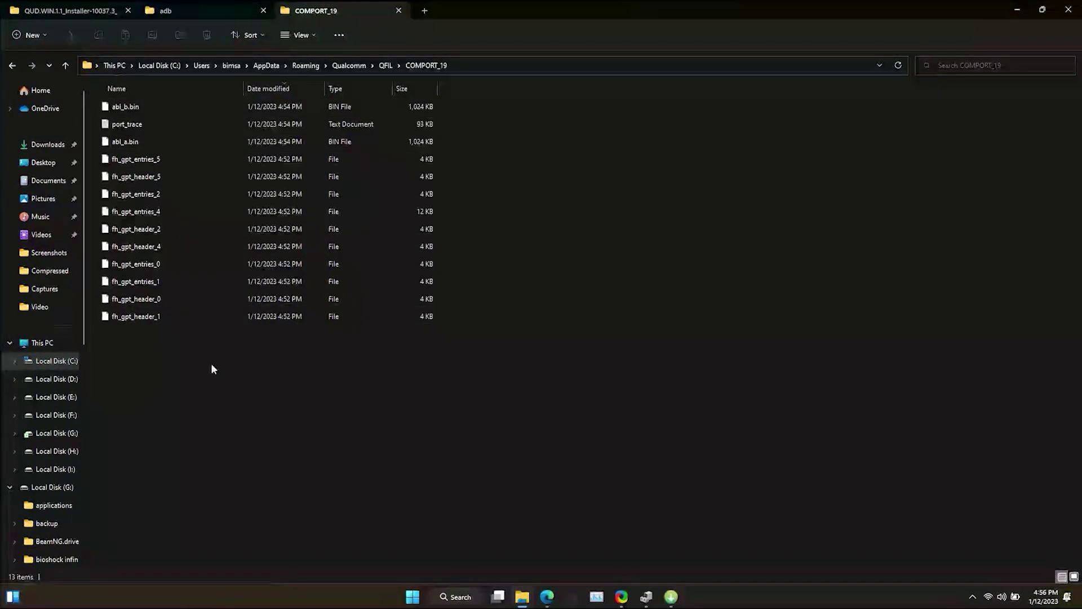
click(197, 141)
ctrl+click(229, 106)
right_click(228, 106)
click(265, 116)
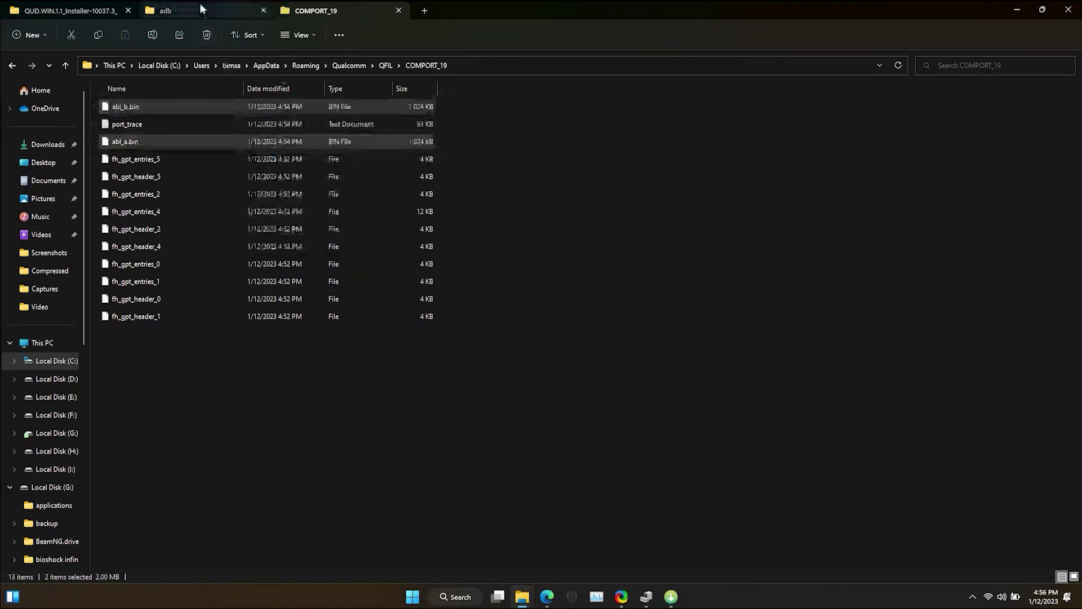
Create a new folder named 'otiginal stuff' inside Downloads\lg bl unlock.
click(200, 7)
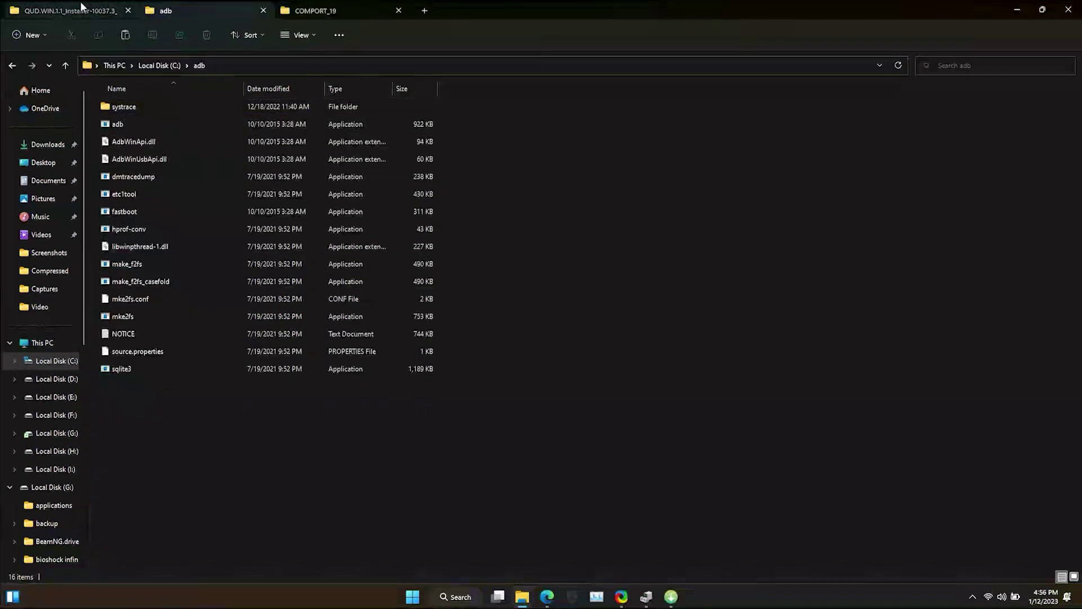
click(46, 14)
click(48, 144)
double_click(131, 126)
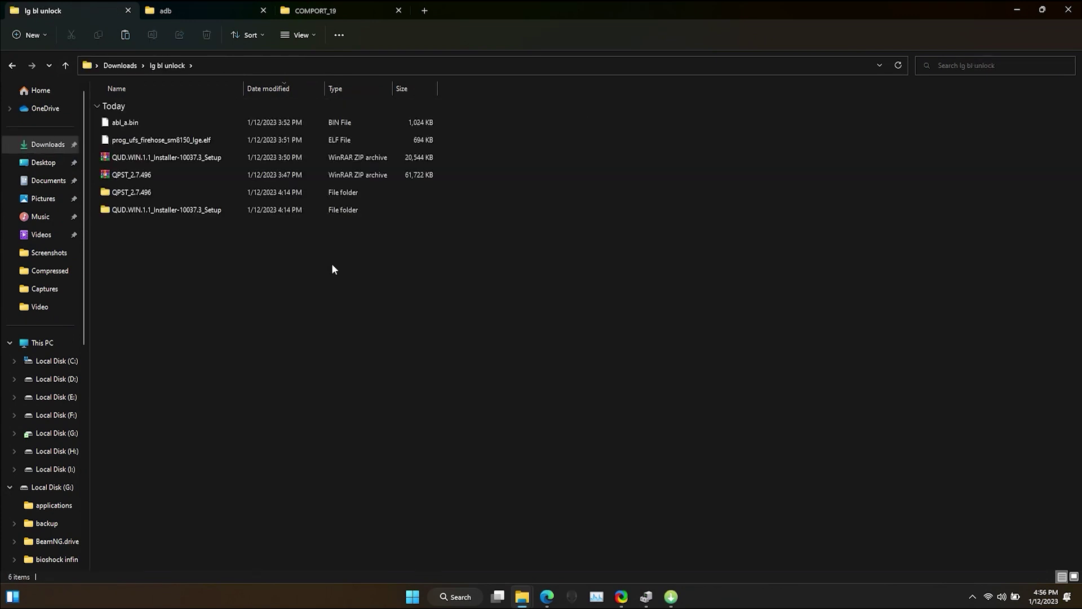
right_click(332, 268)
mouse_move(496, 379)
click(624, 180)
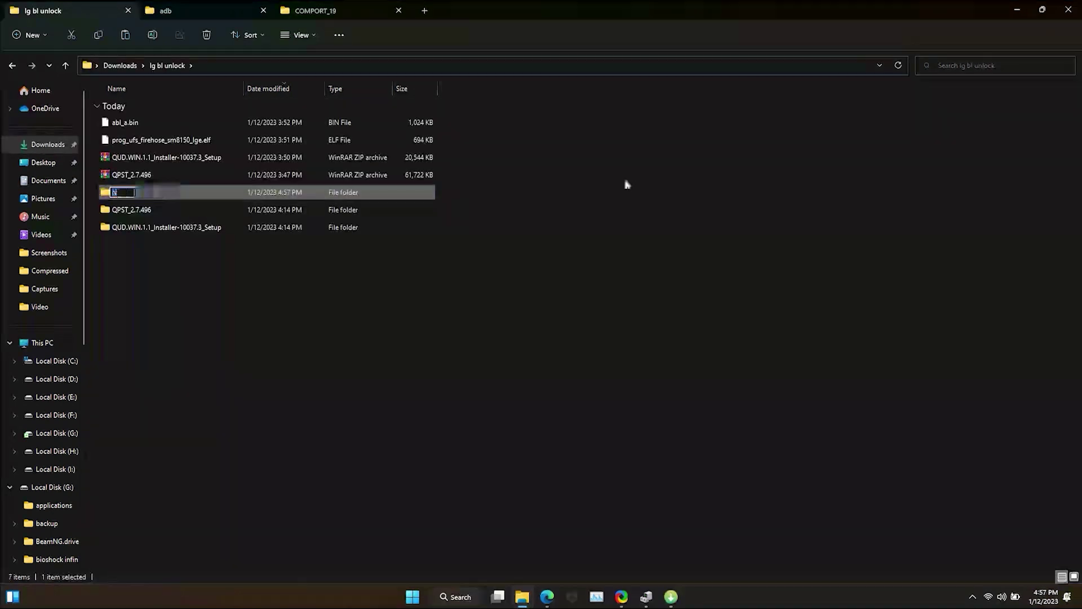
text(otiginal stuff)
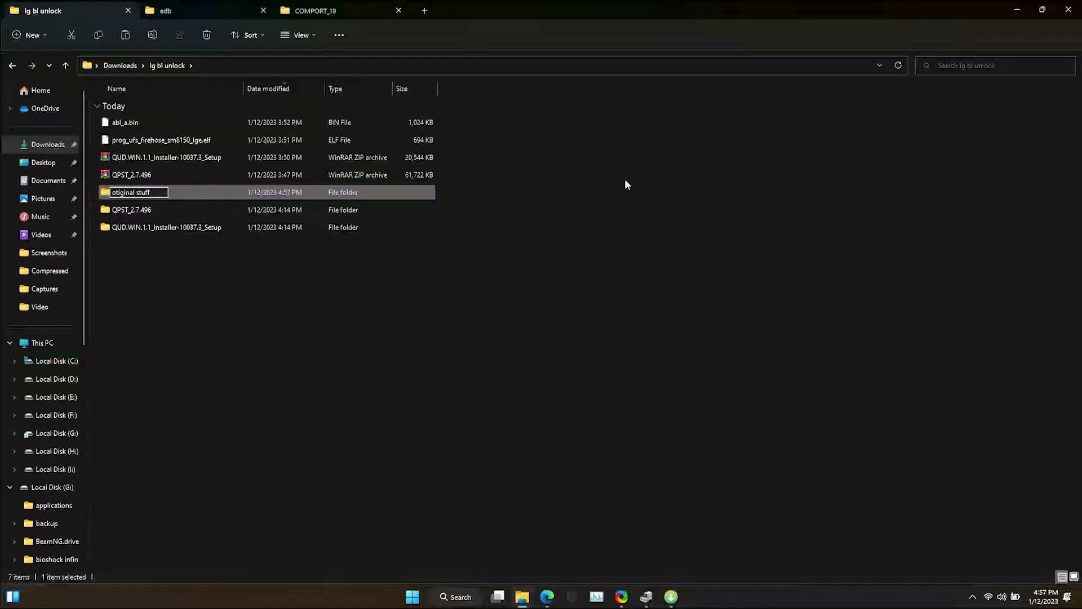
key(Return)
Paste abl_a.bin and abl_b.bin into the otiginal stuff folder.
double_click(326, 191)
right_click(324, 253)
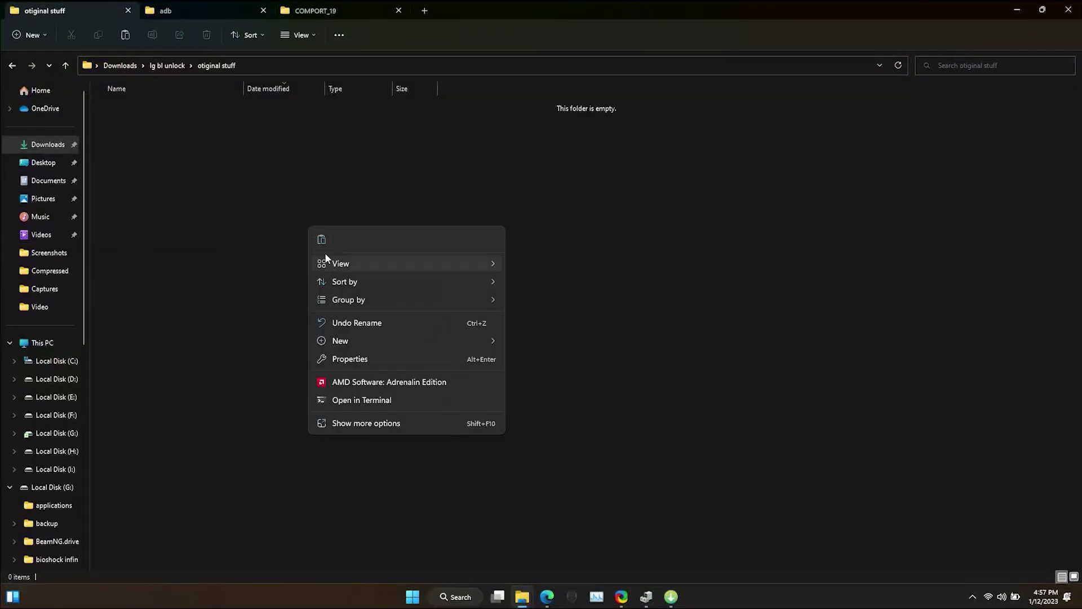
click(309, 247)
key(ctrl+v)
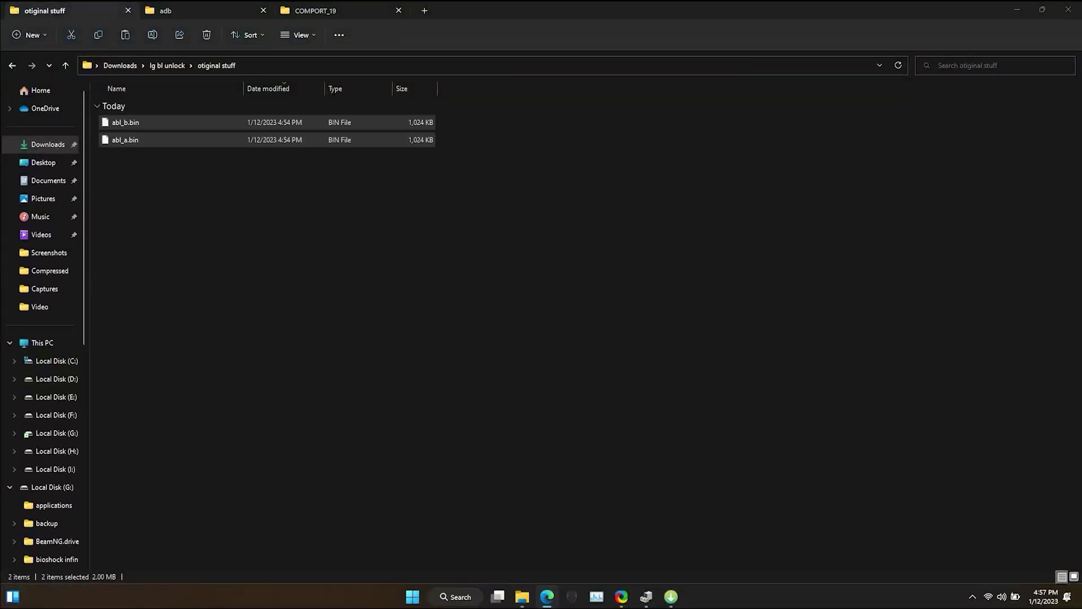
Back in the Partition Manager, load the abl_a.bin image into the abl_a partition.
mouse_move(670, 596)
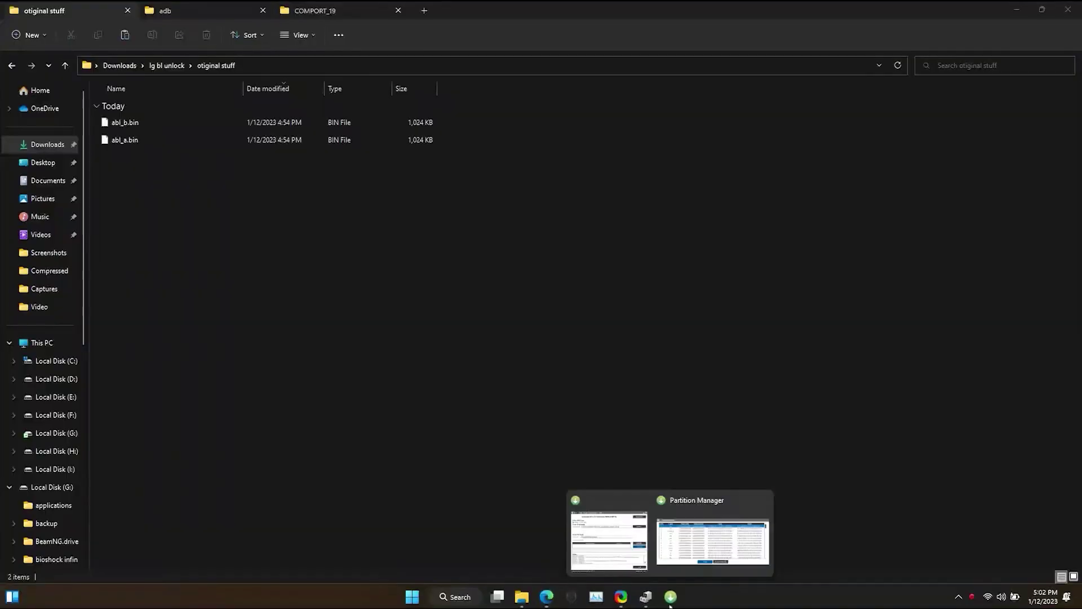
click(662, 541)
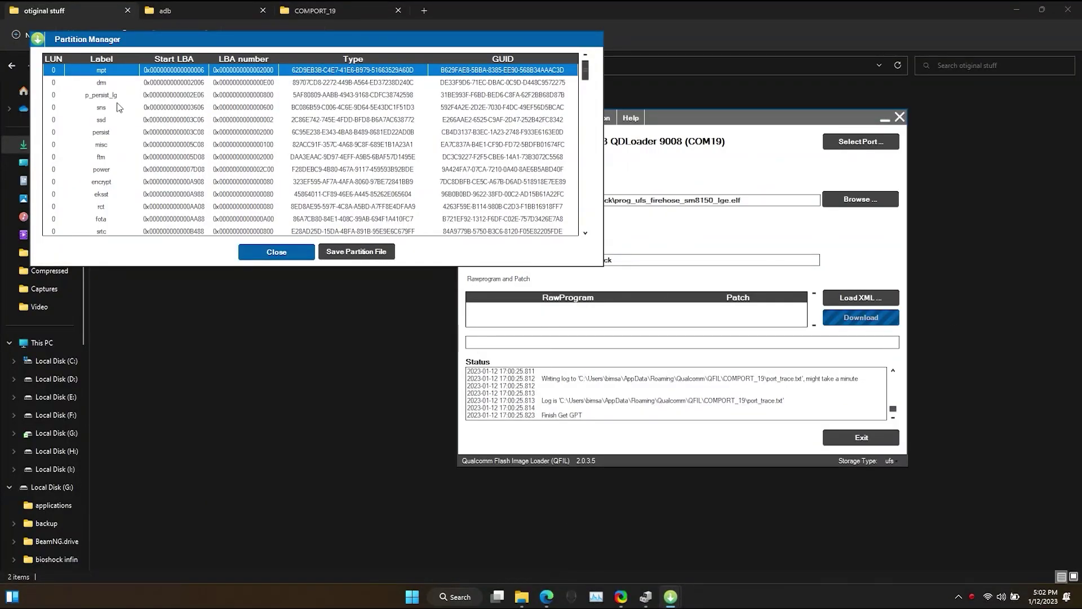
scroll(116, 108, down, 20)
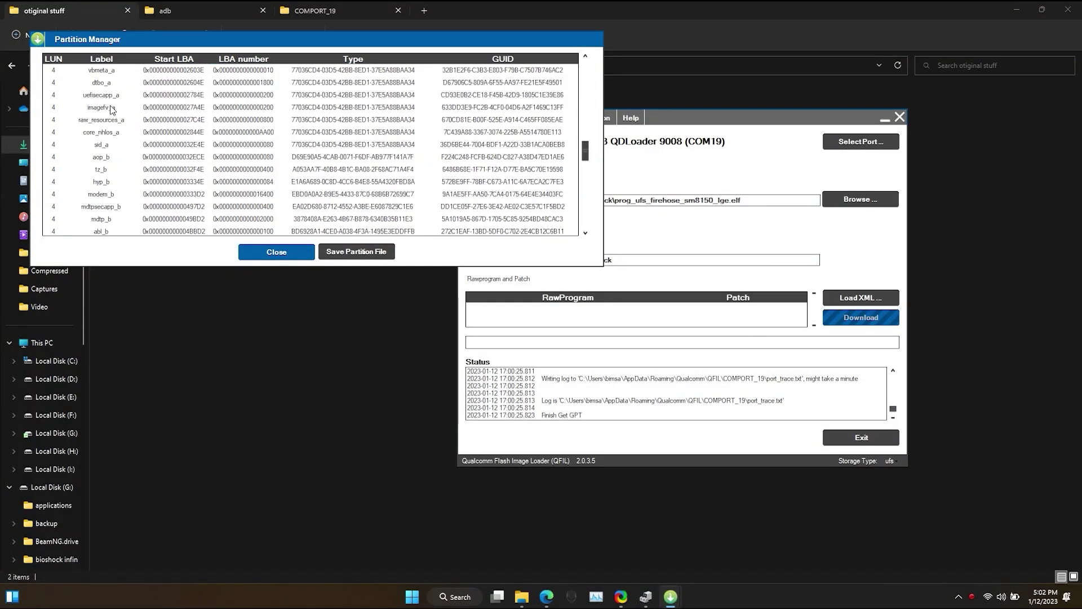
scroll(108, 161, up, 4)
click(98, 110)
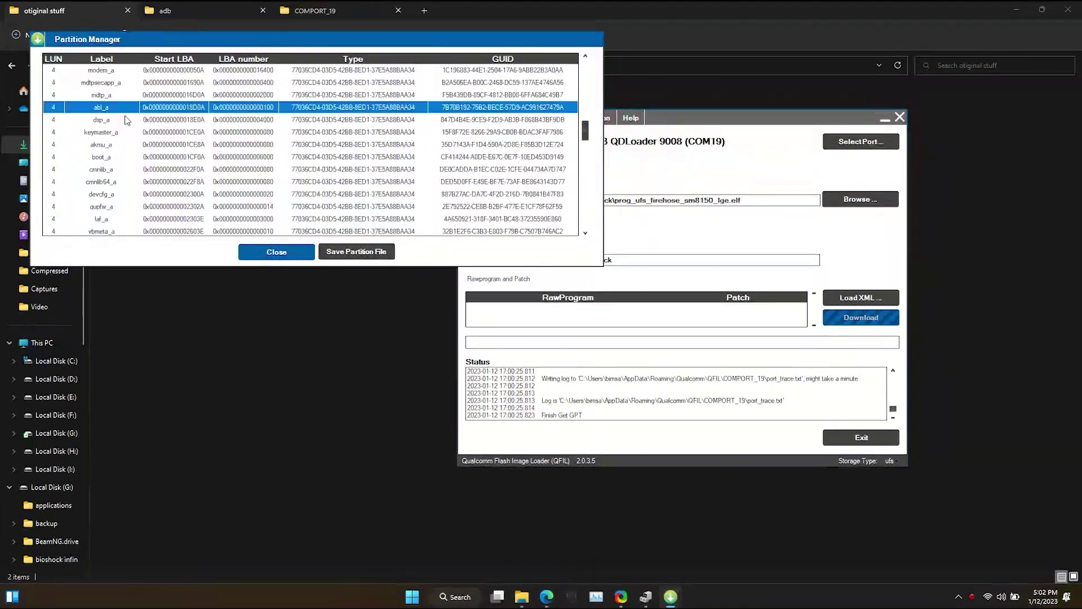
right_click(98, 110)
click(134, 113)
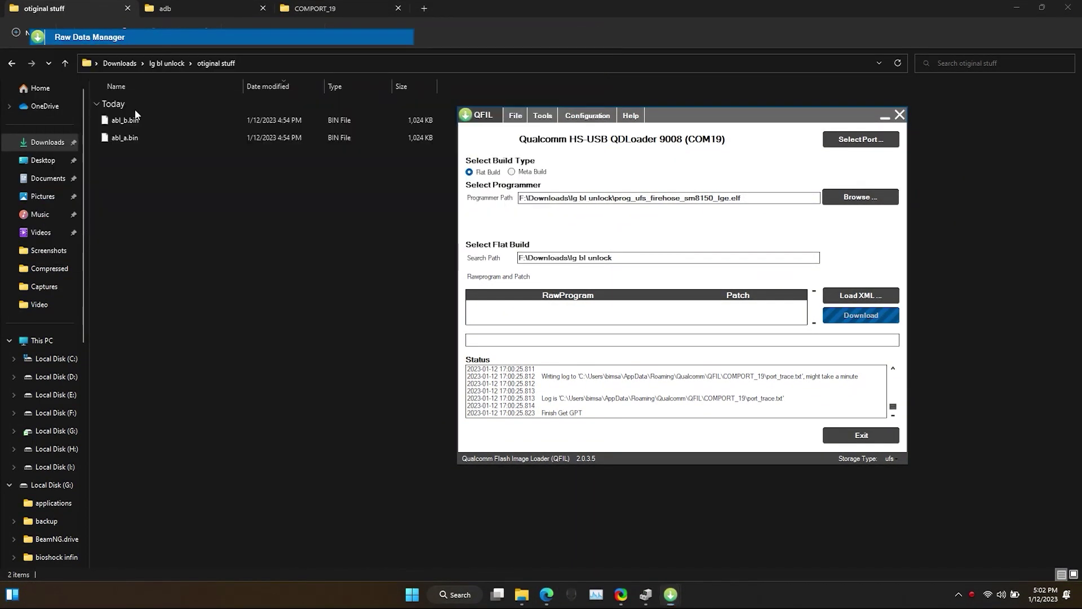
click(252, 107)
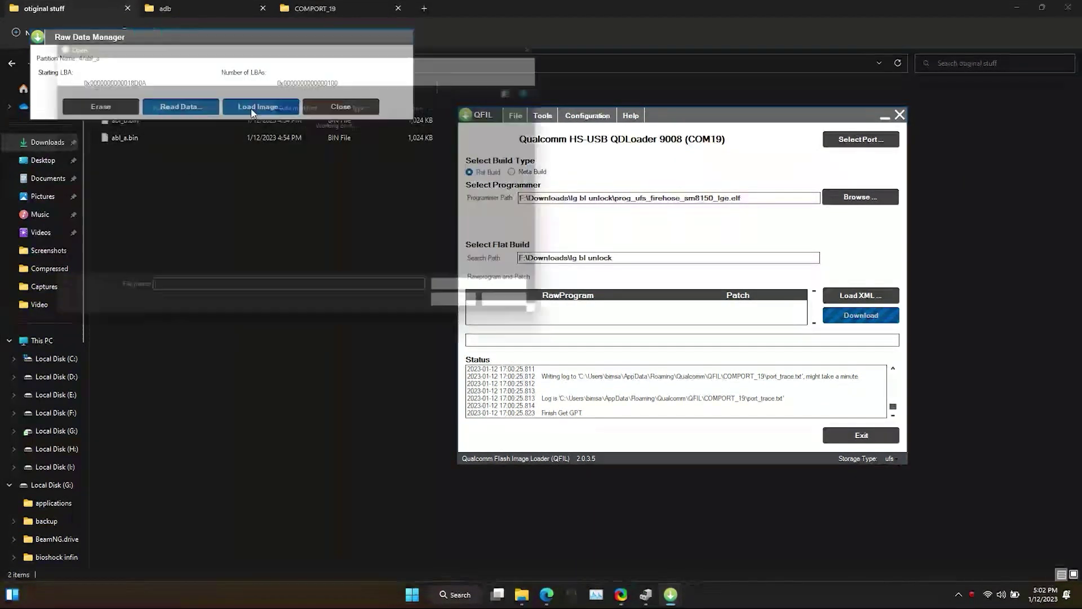
double_click(204, 136)
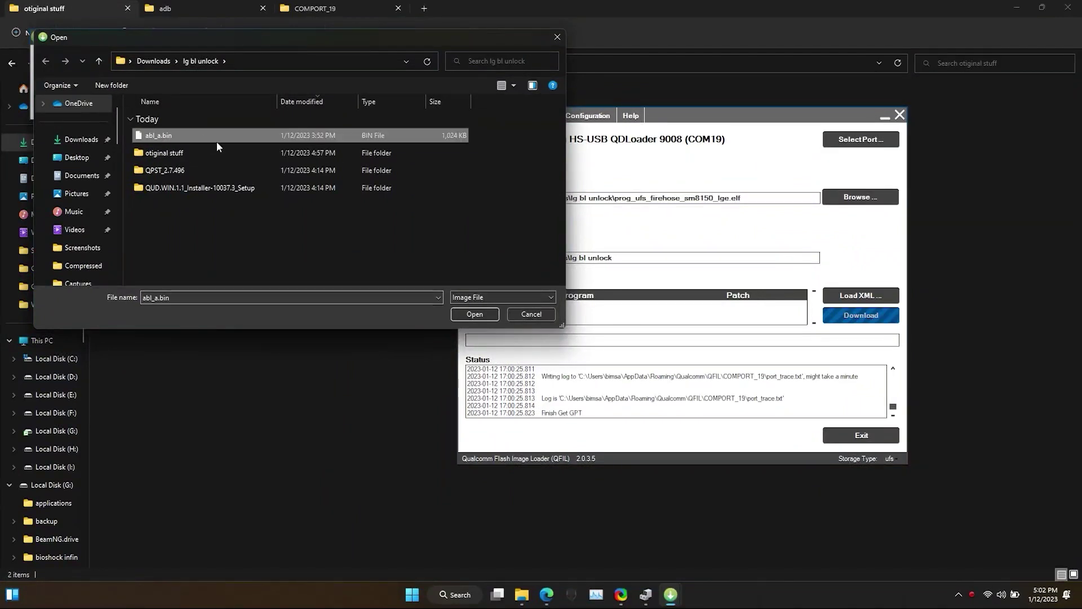
click(340, 106)
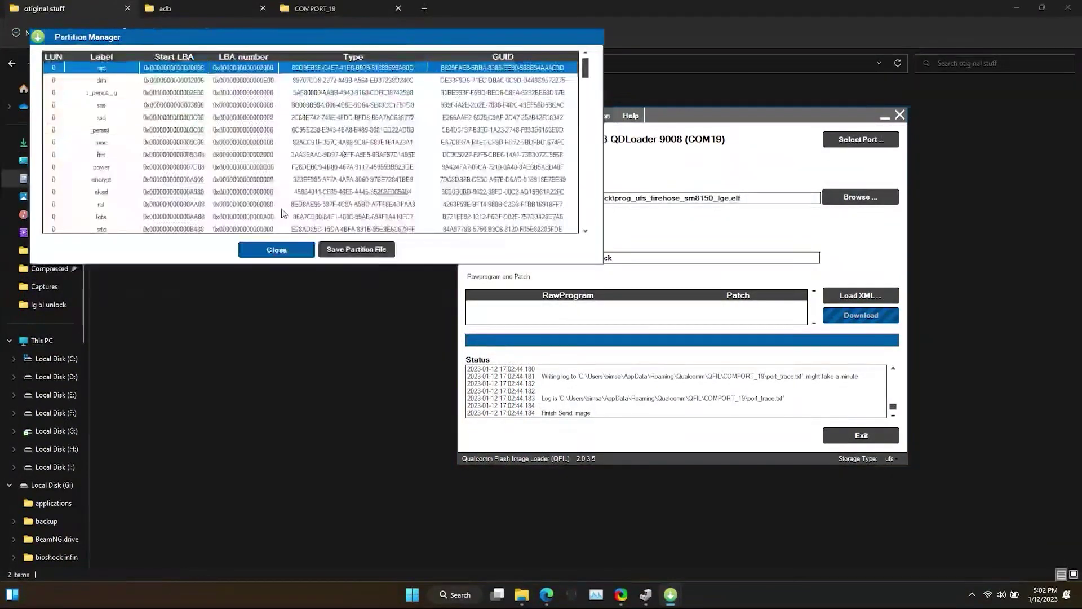
Load the same abl_a.bin image into the abl_b partition and close the raw data window.
scroll(111, 169, down, 10)
click(111, 229)
right_click(110, 229)
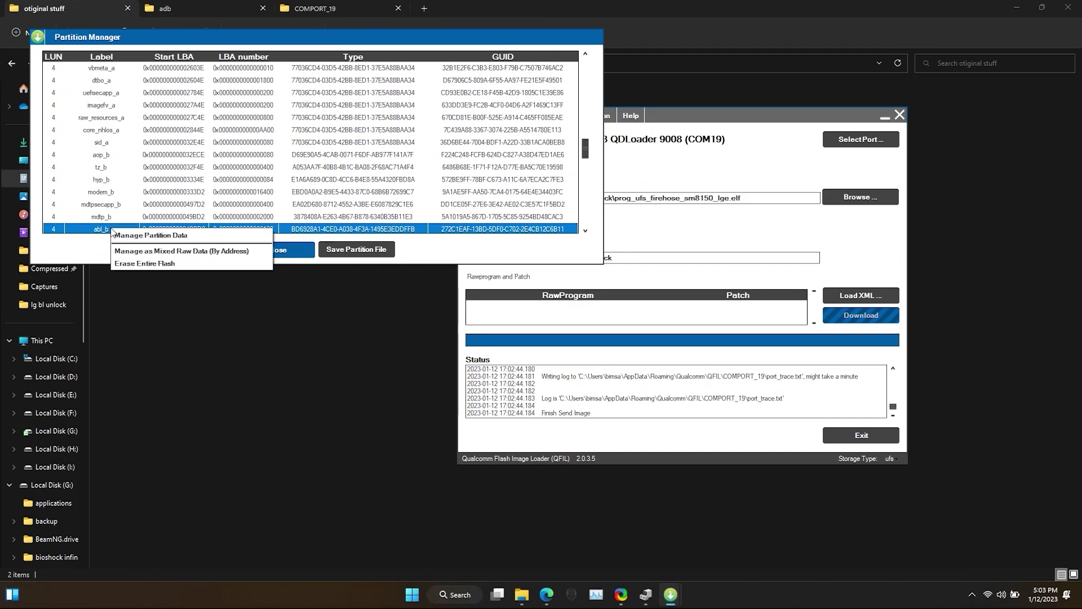
click(131, 234)
click(260, 106)
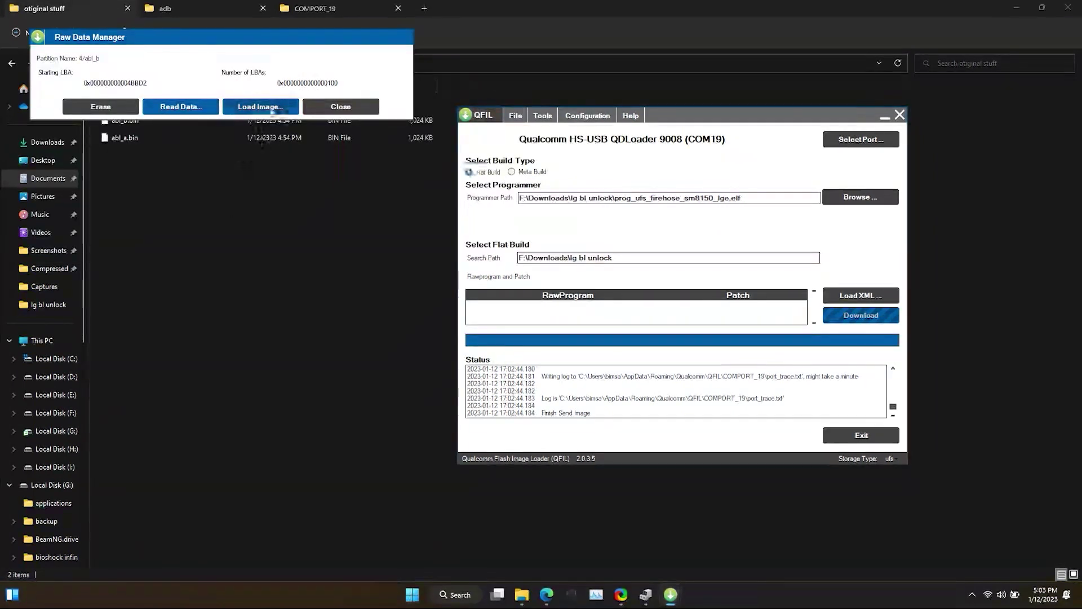
click(211, 137)
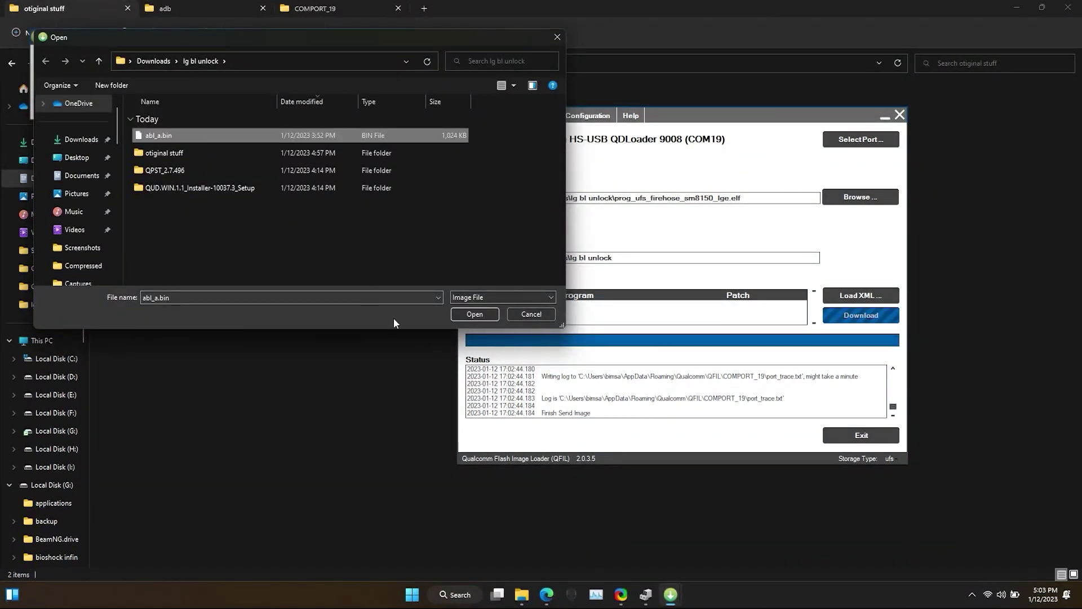
click(475, 315)
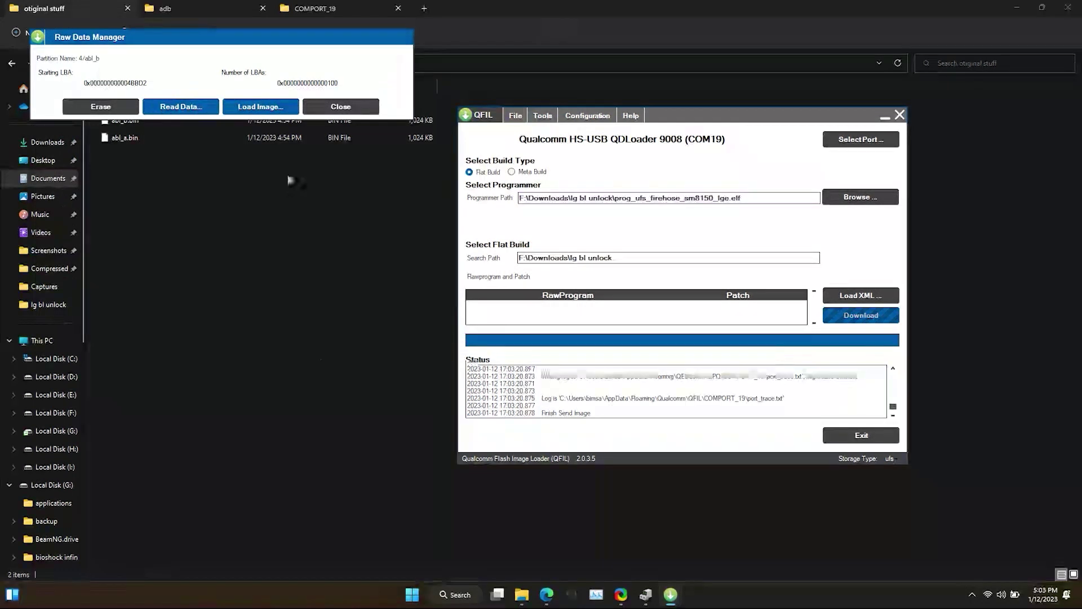
click(347, 109)
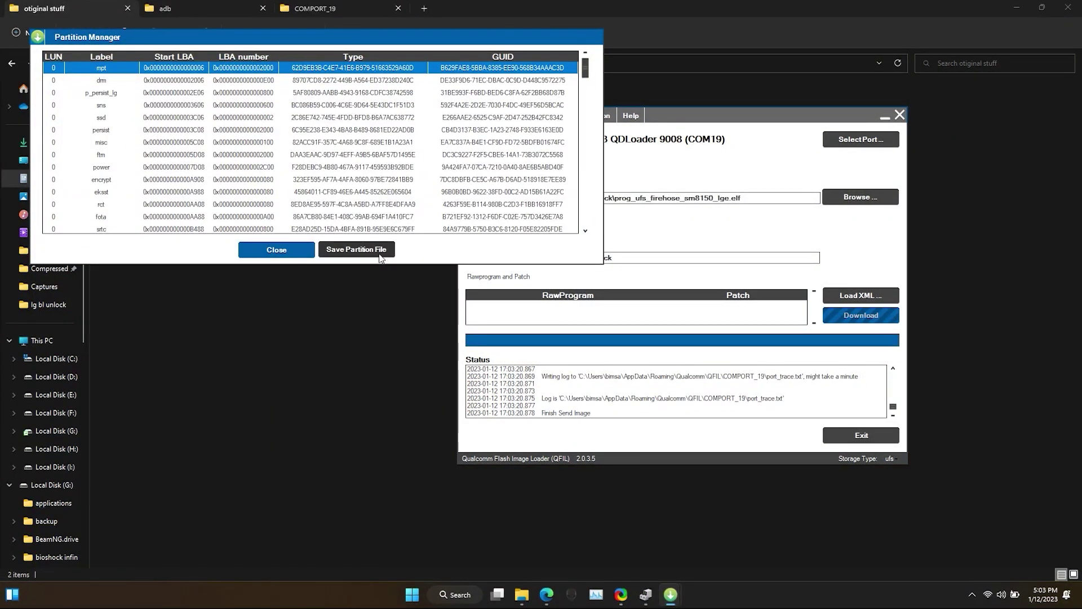
Save the partition file, close the Partition Manager, and dismiss the follow-up message.
click(380, 254)
click(365, 255)
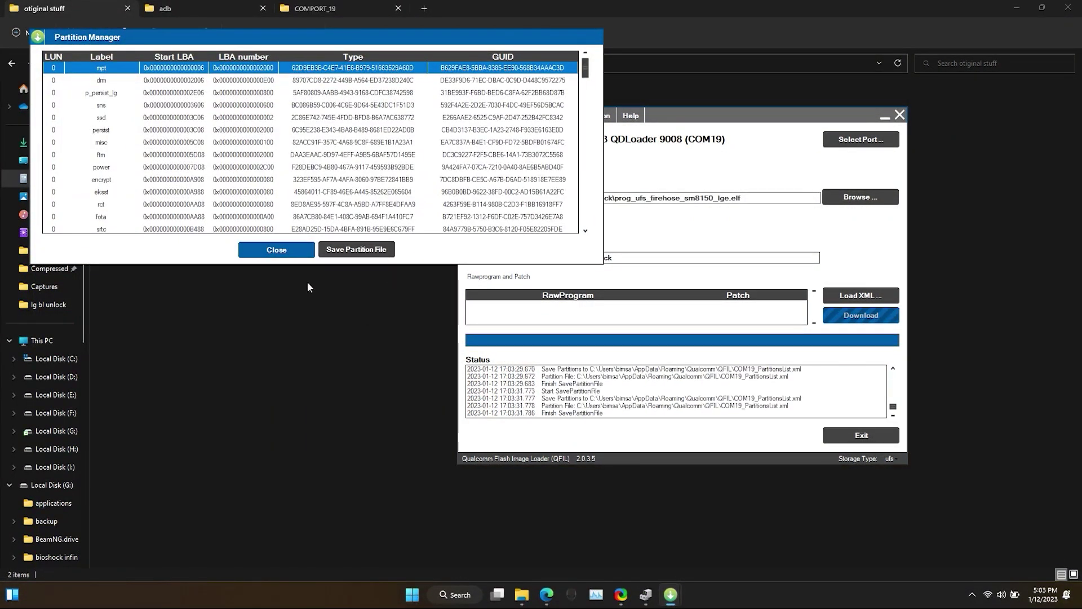
click(261, 250)
click(221, 170)
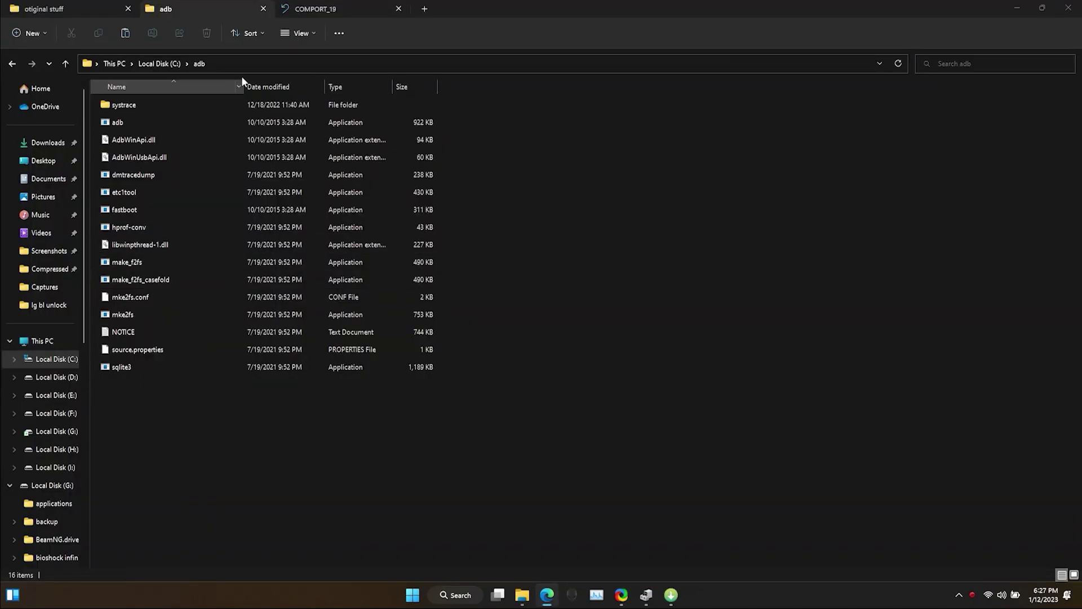
click(270, 60)
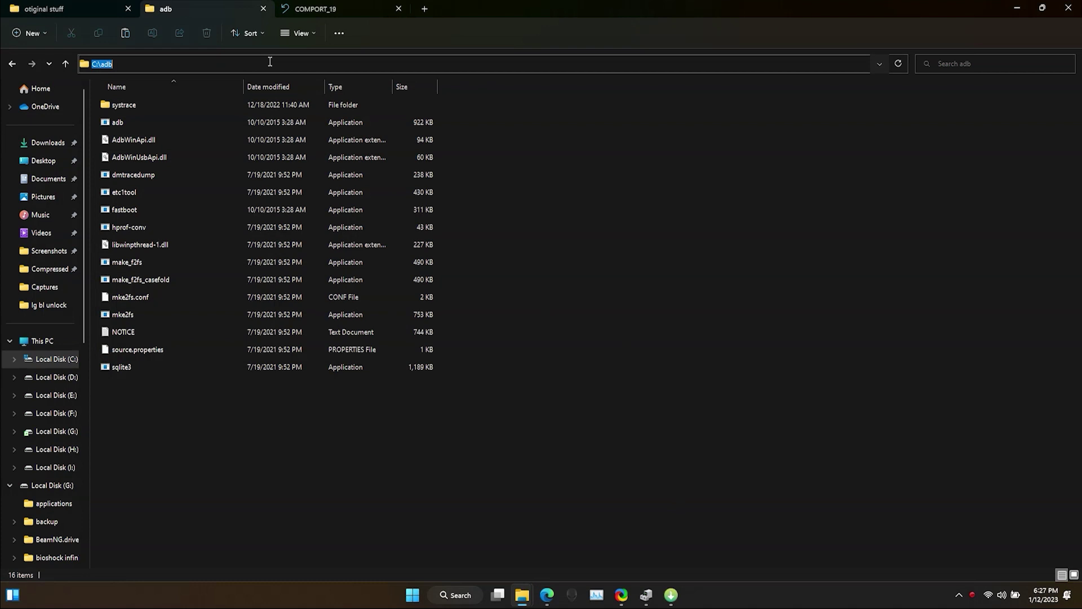
text(cmd)
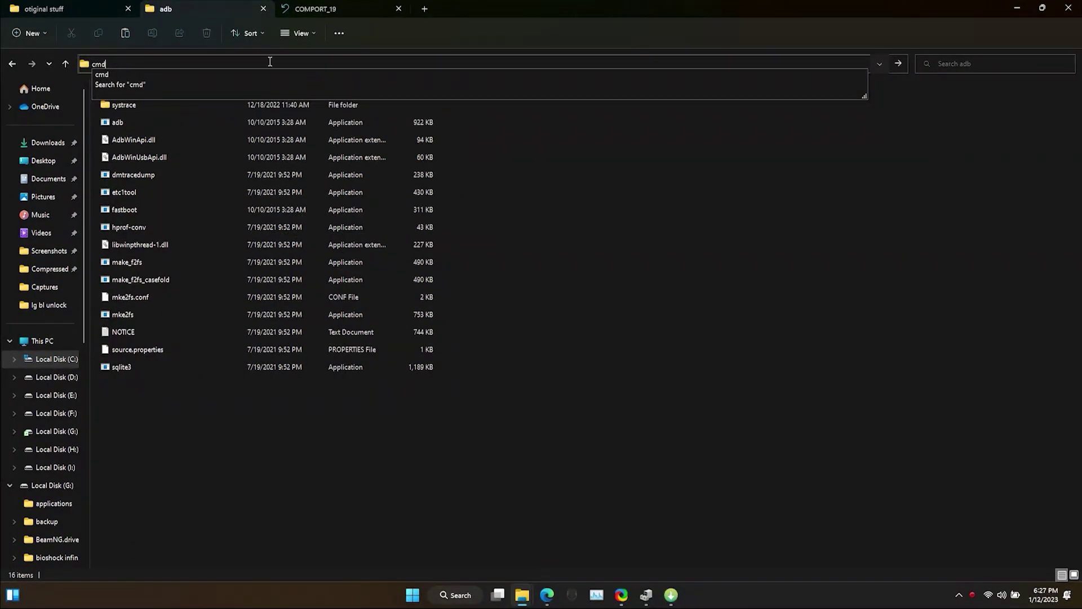
key(Return)
click(246, 193)
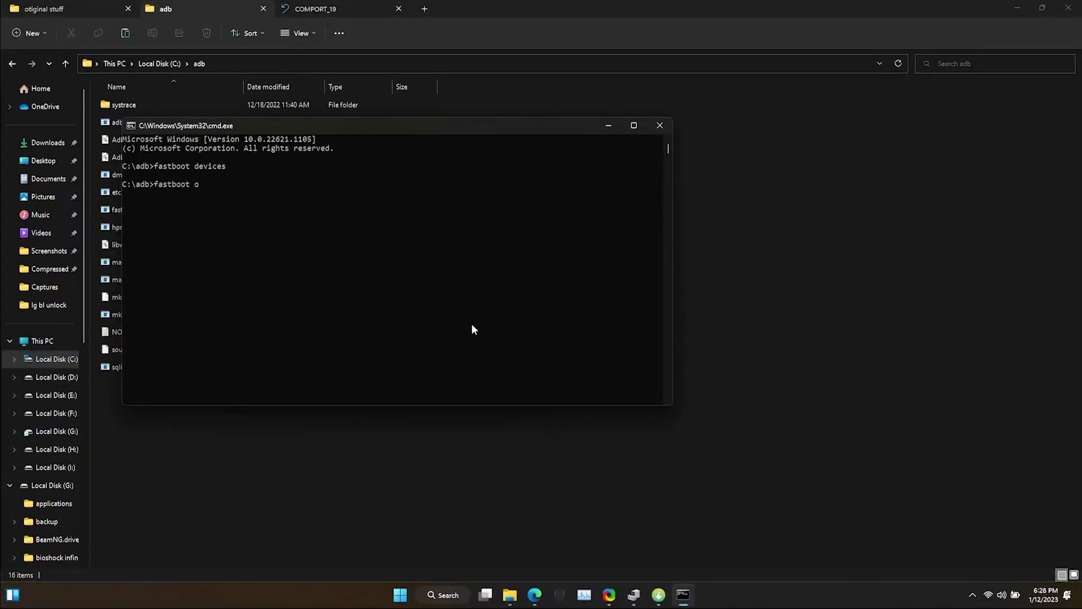
text(lock)
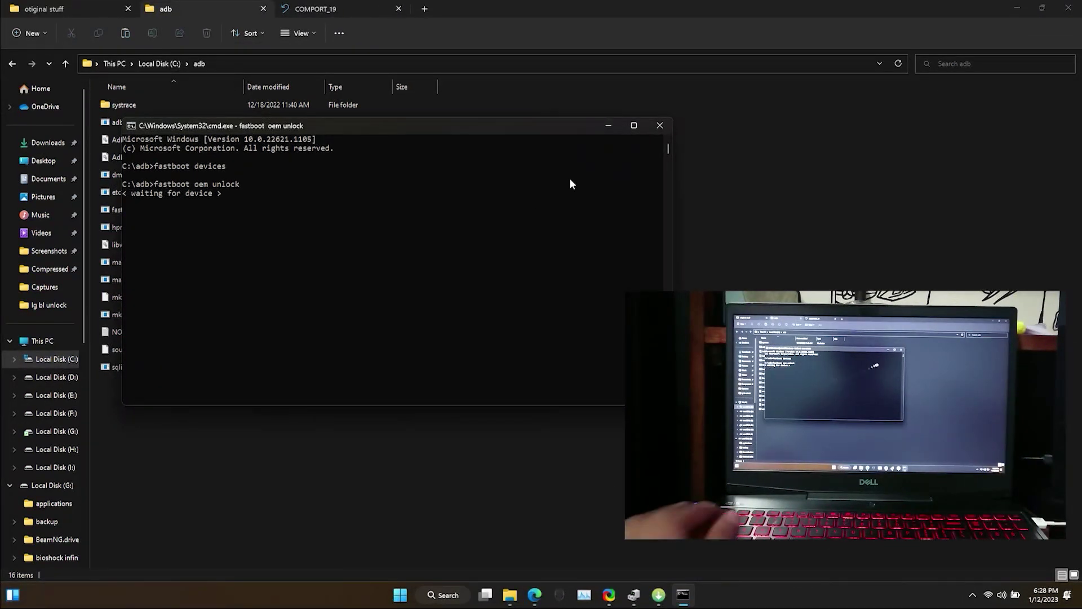
click(660, 125)
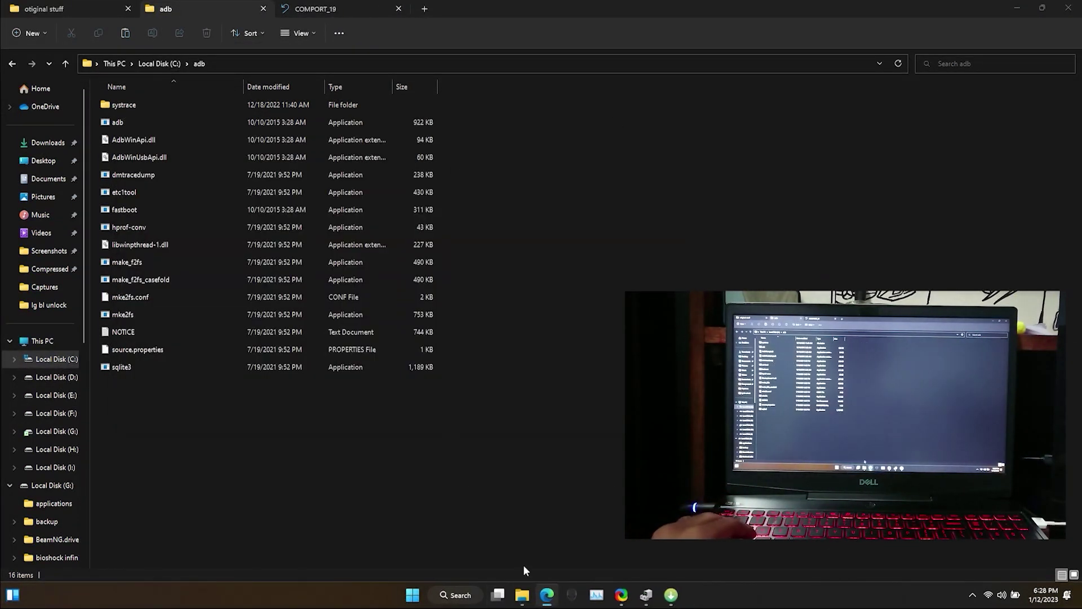
Manually install the Android Bootloader Interface driver for the unknown Android device, accepting the unverified-driver warning.
click(647, 599)
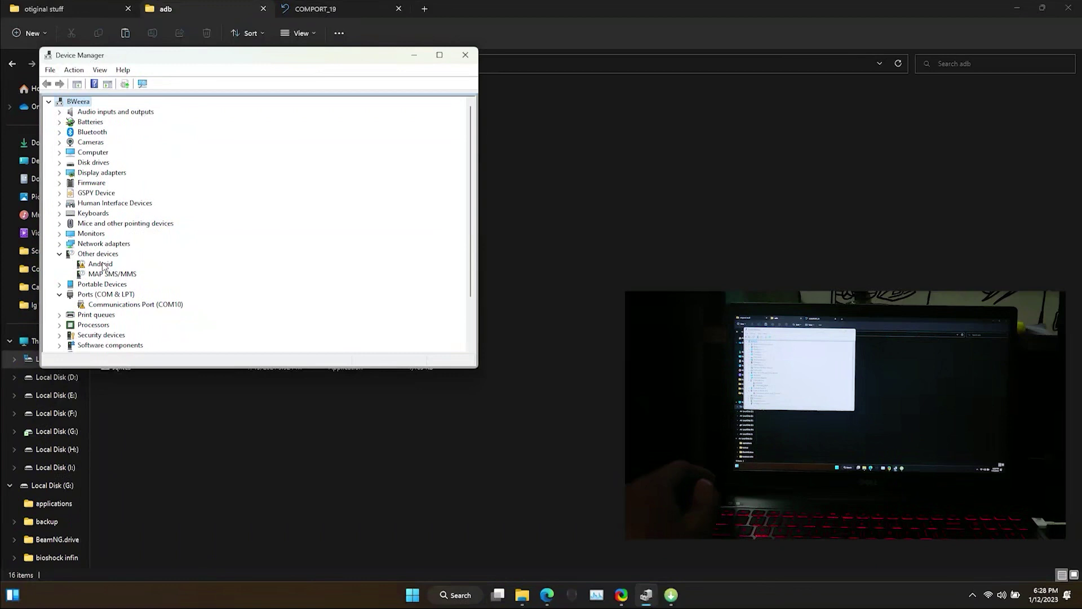
click(103, 265)
right_click(104, 264)
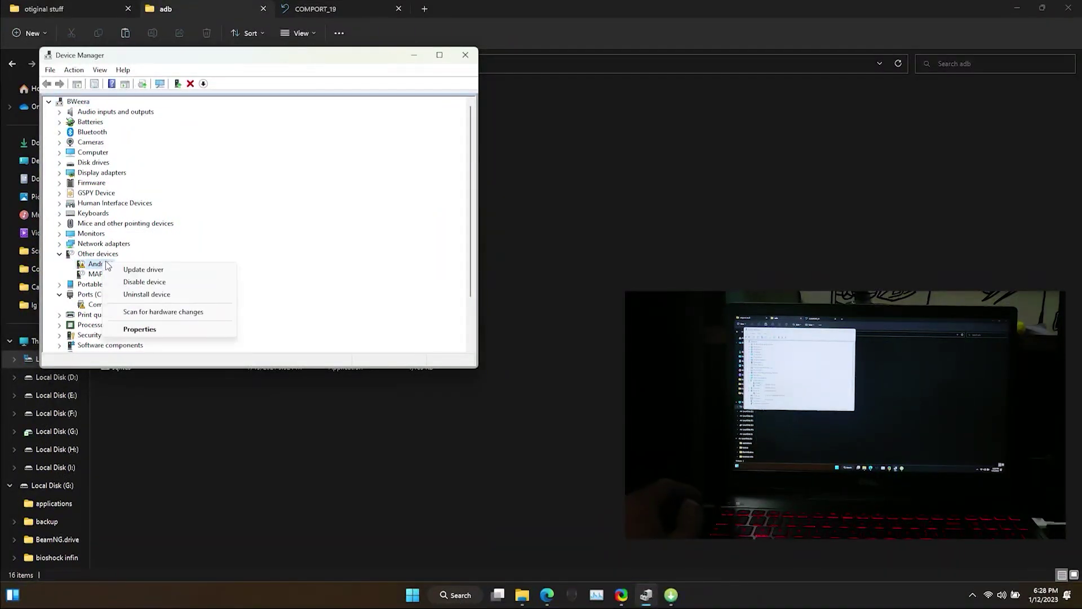
click(133, 271)
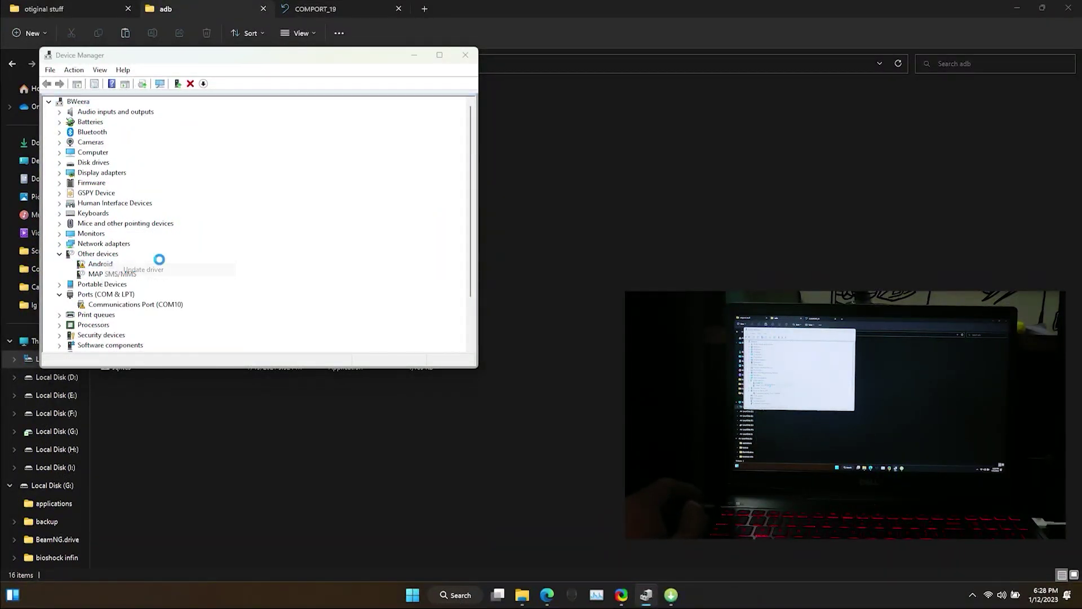
click(188, 240)
click(237, 268)
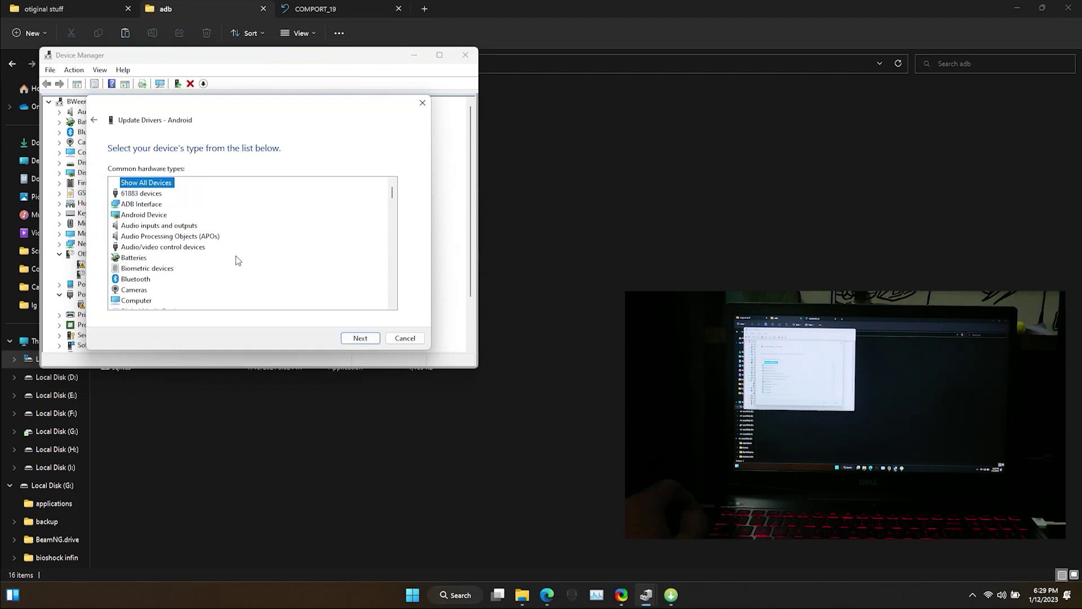
double_click(141, 217)
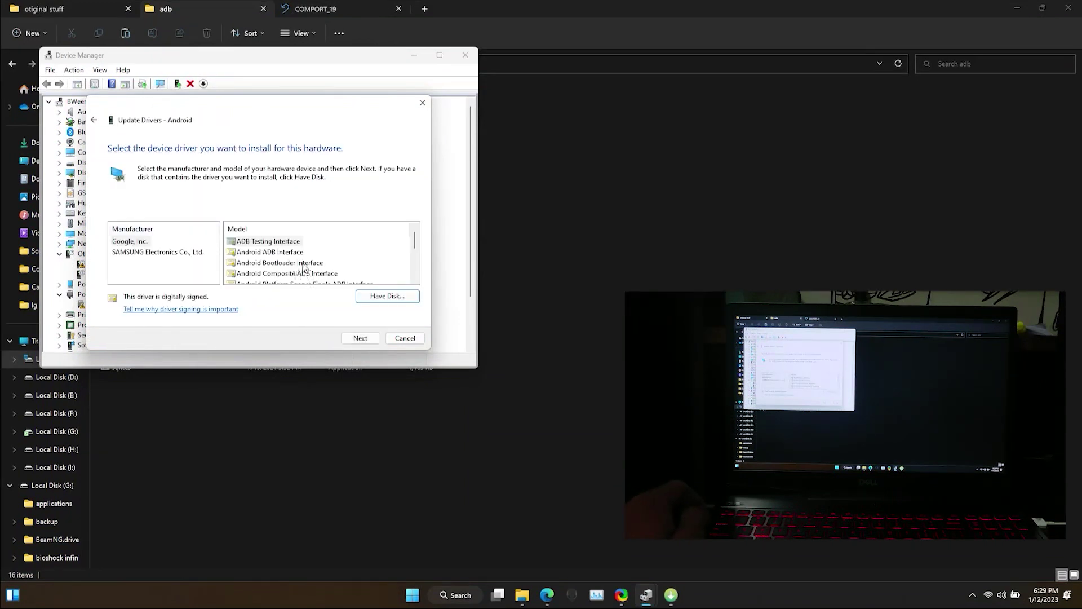
click(303, 264)
click(360, 338)
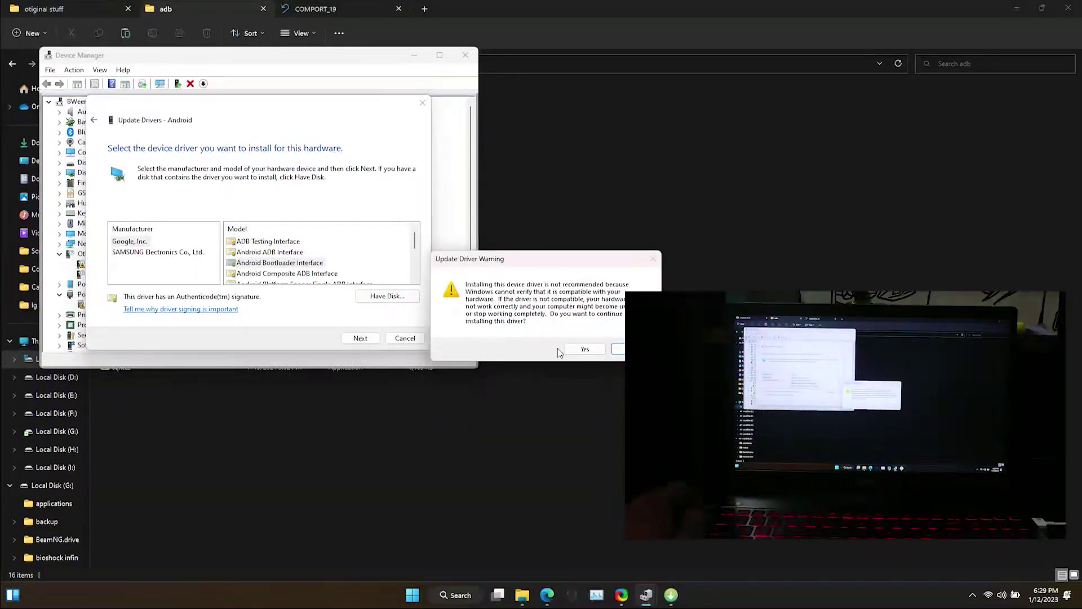
click(584, 348)
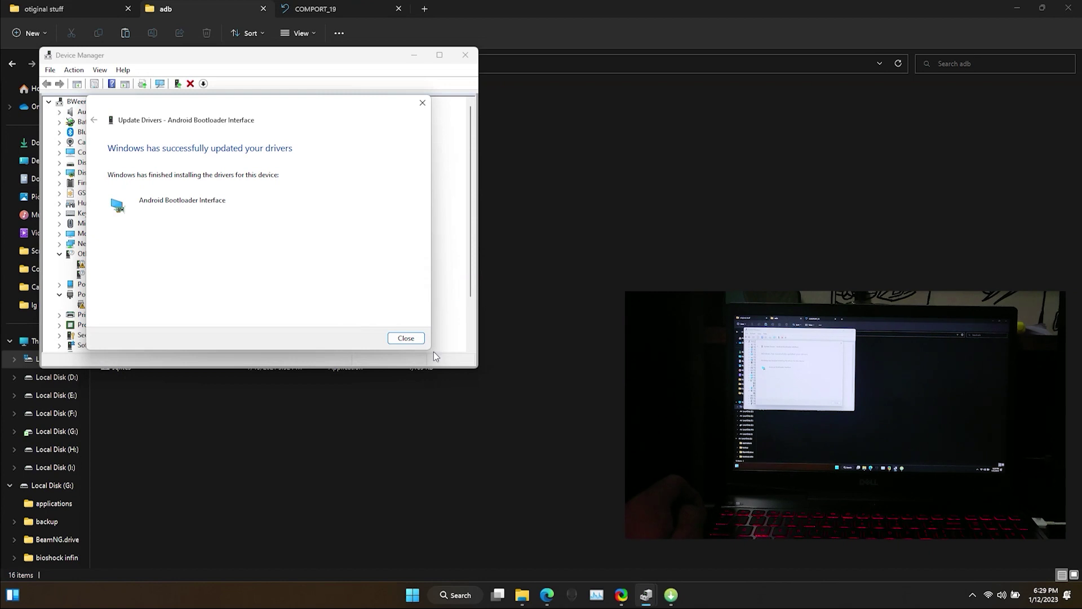
click(406, 338)
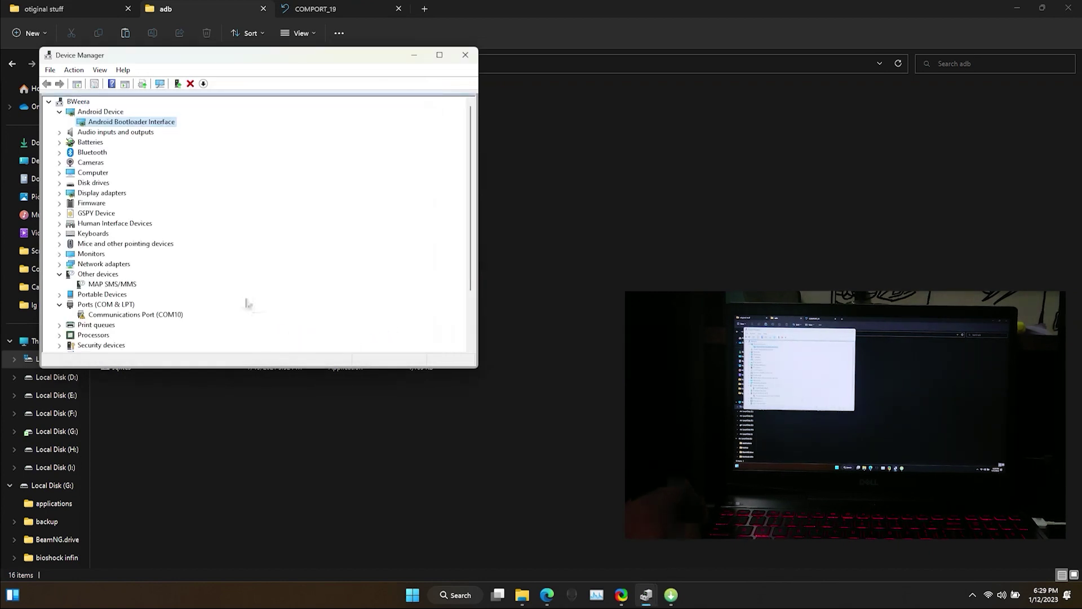
Open a Command Prompt in the C:\adb folder and run 'fastboot devices' to list the phone.
click(414, 56)
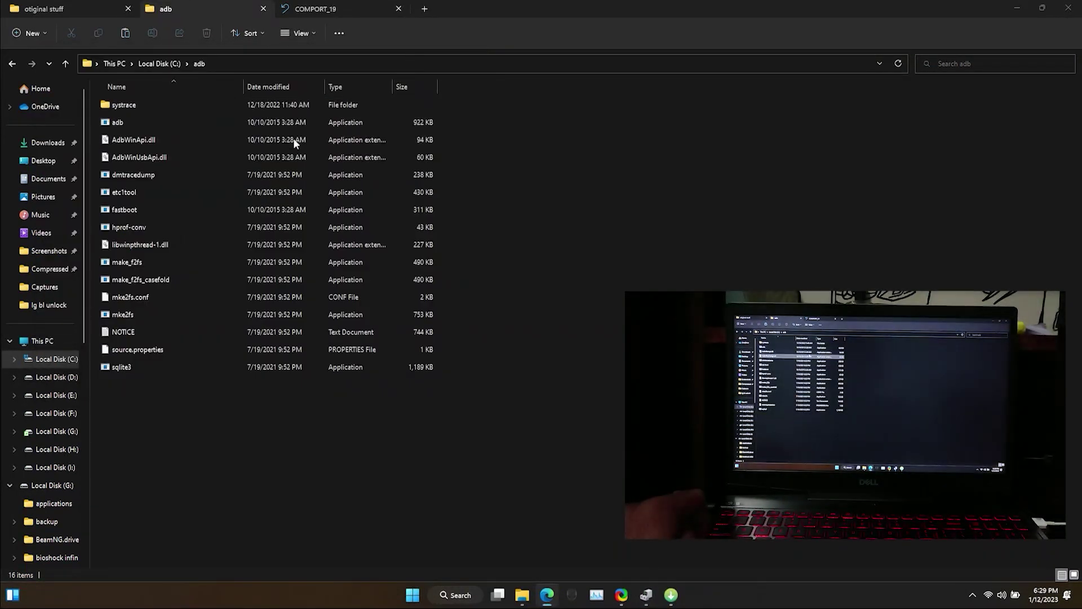
click(379, 66)
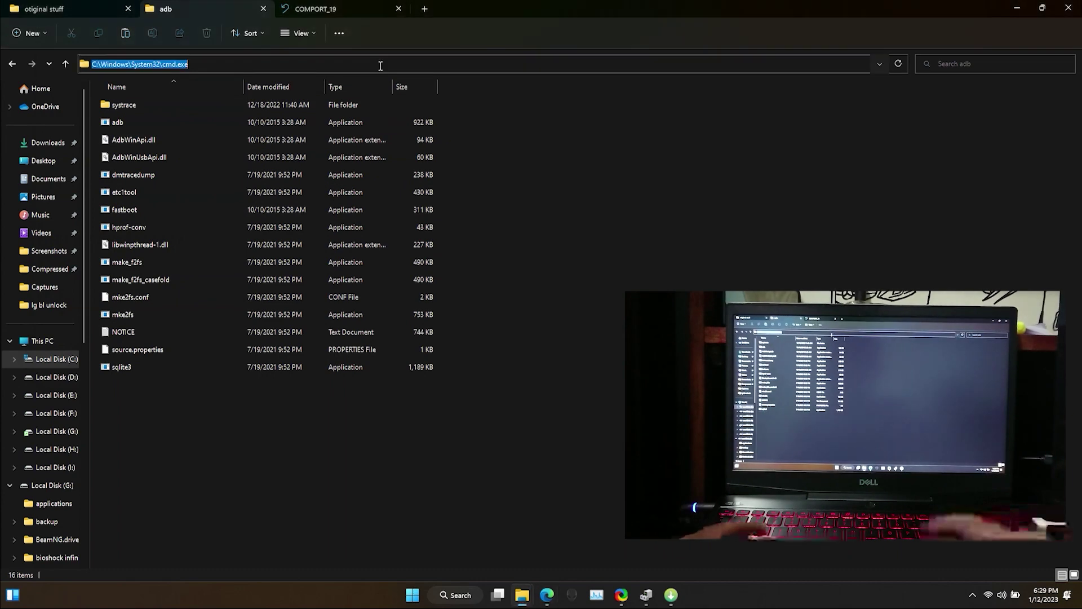
text(cmd)
key(Return)
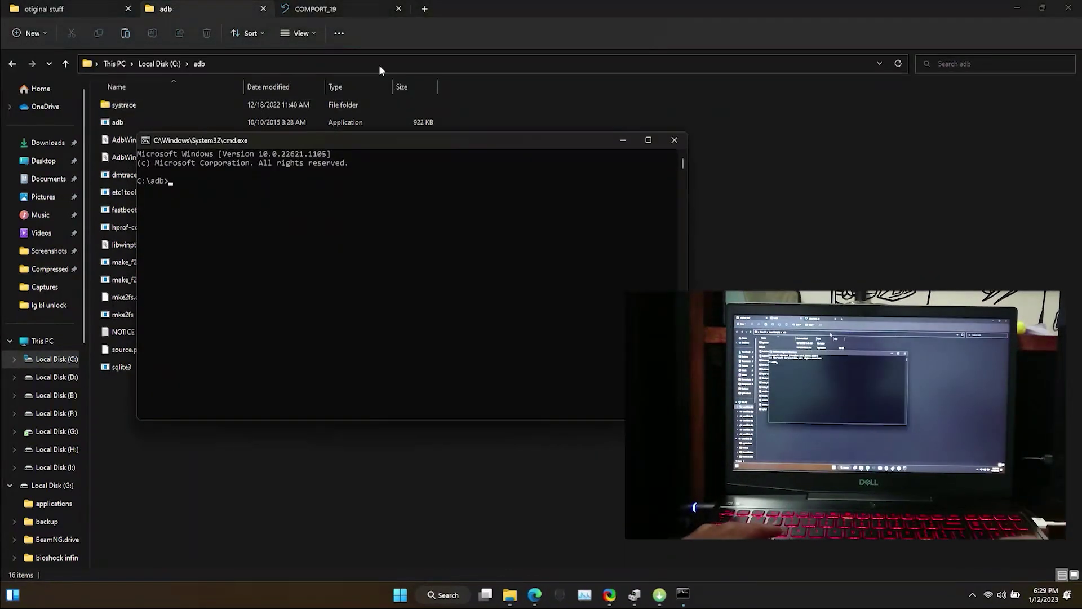
text(fastb)
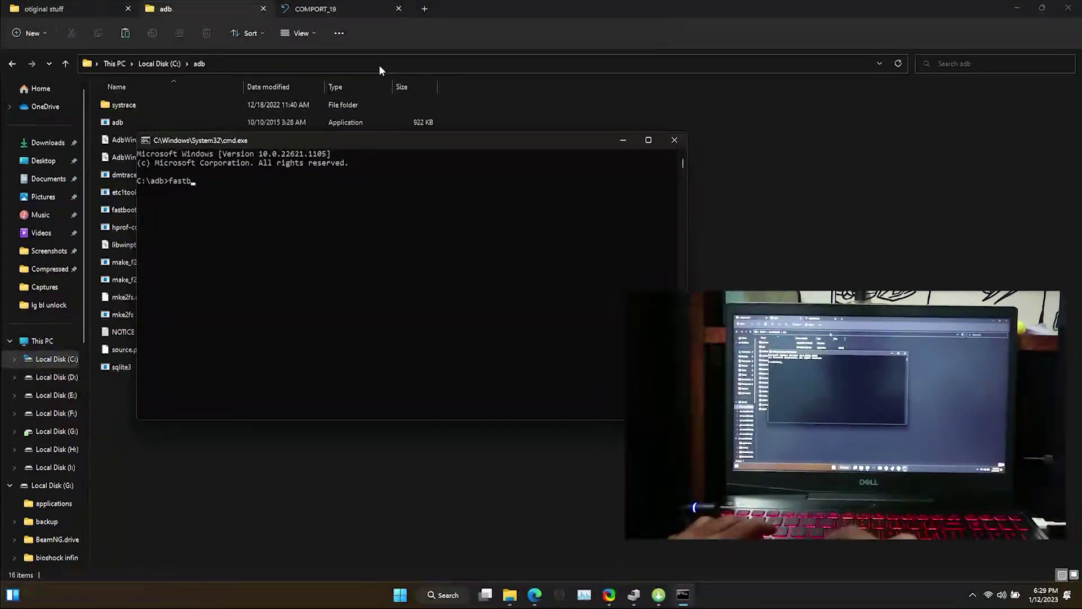
text(oot devices)
key(Return)
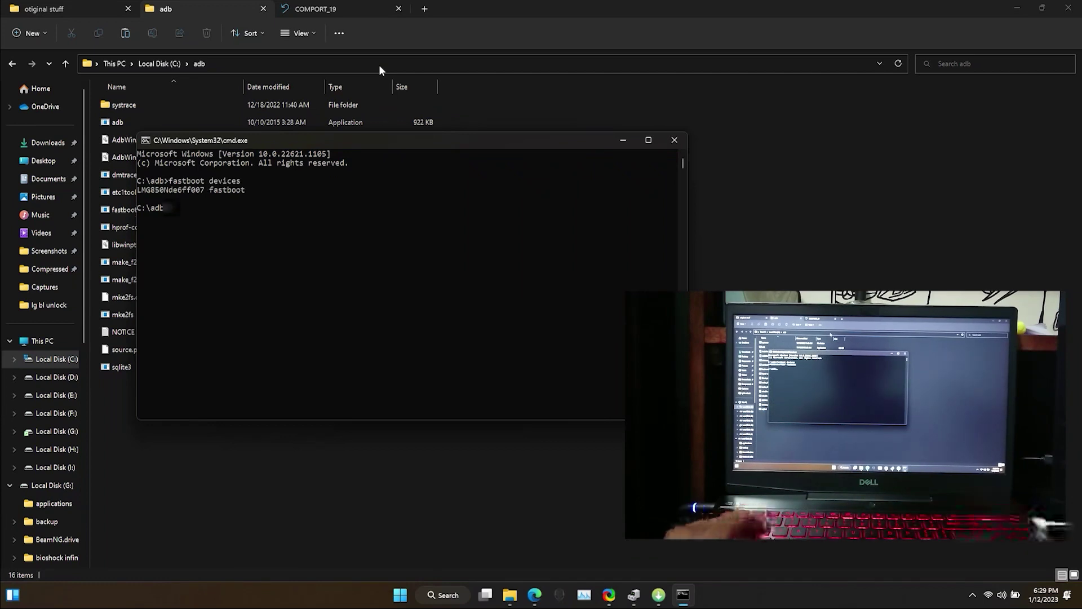
text(fast)
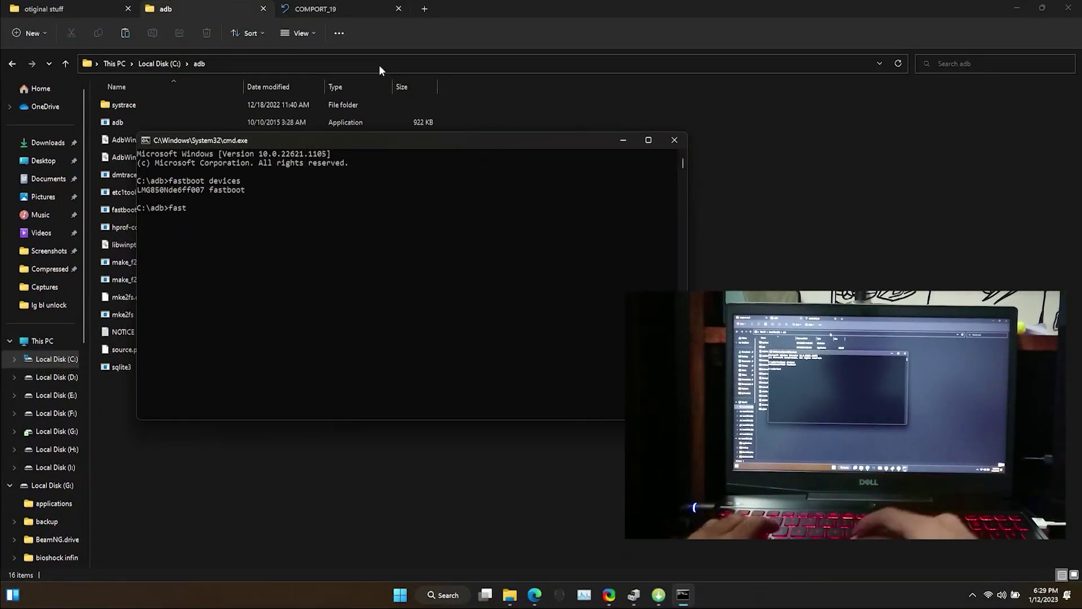
text(boot)
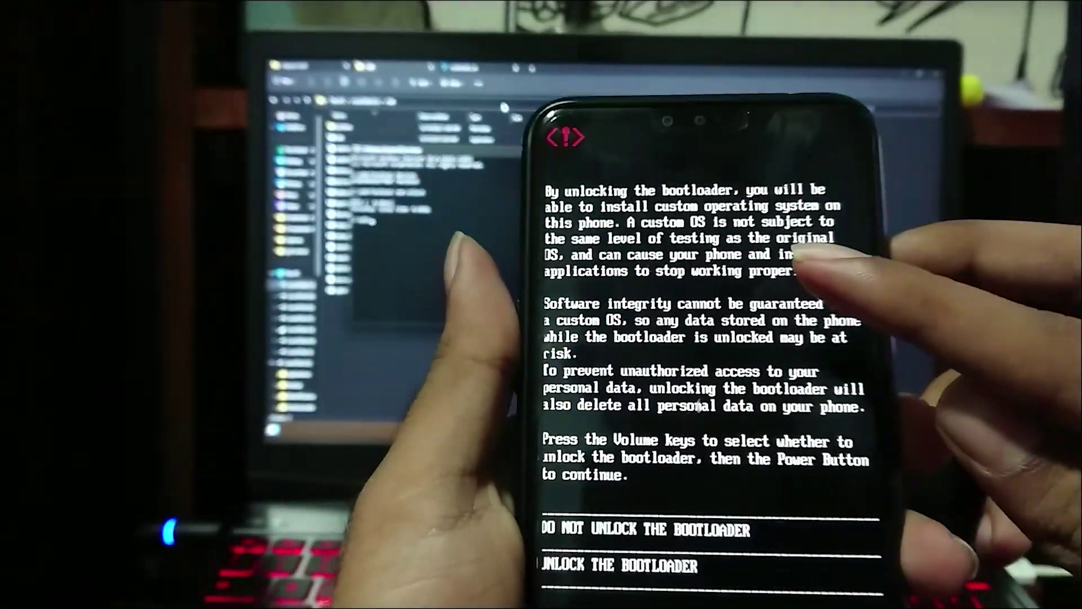
Highlight UNLOCK THE BOOTLOADER on the phone and confirm it.
key(Down)
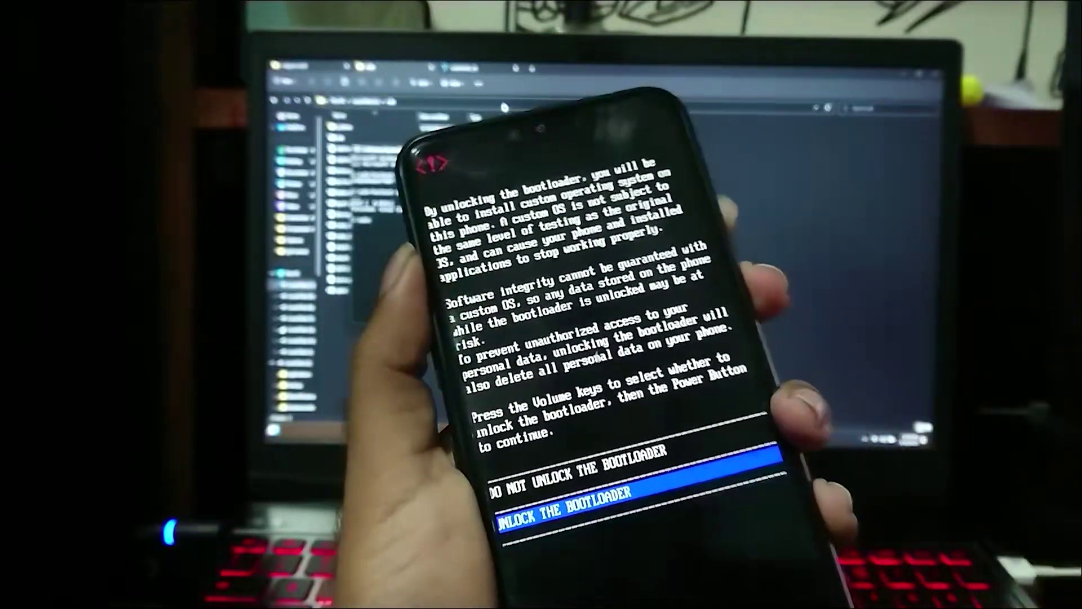
key(Return)
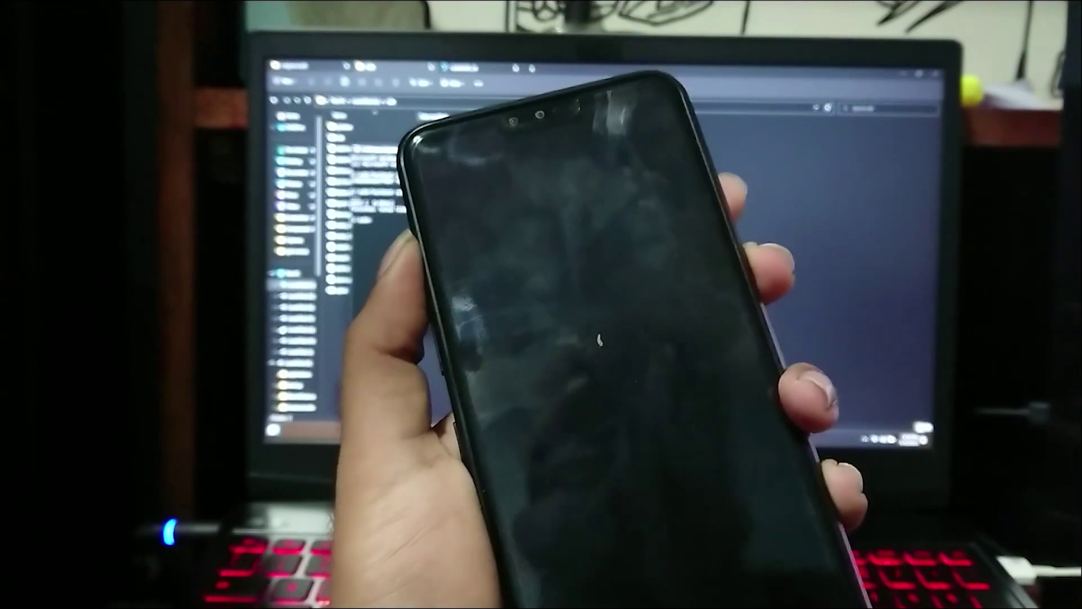